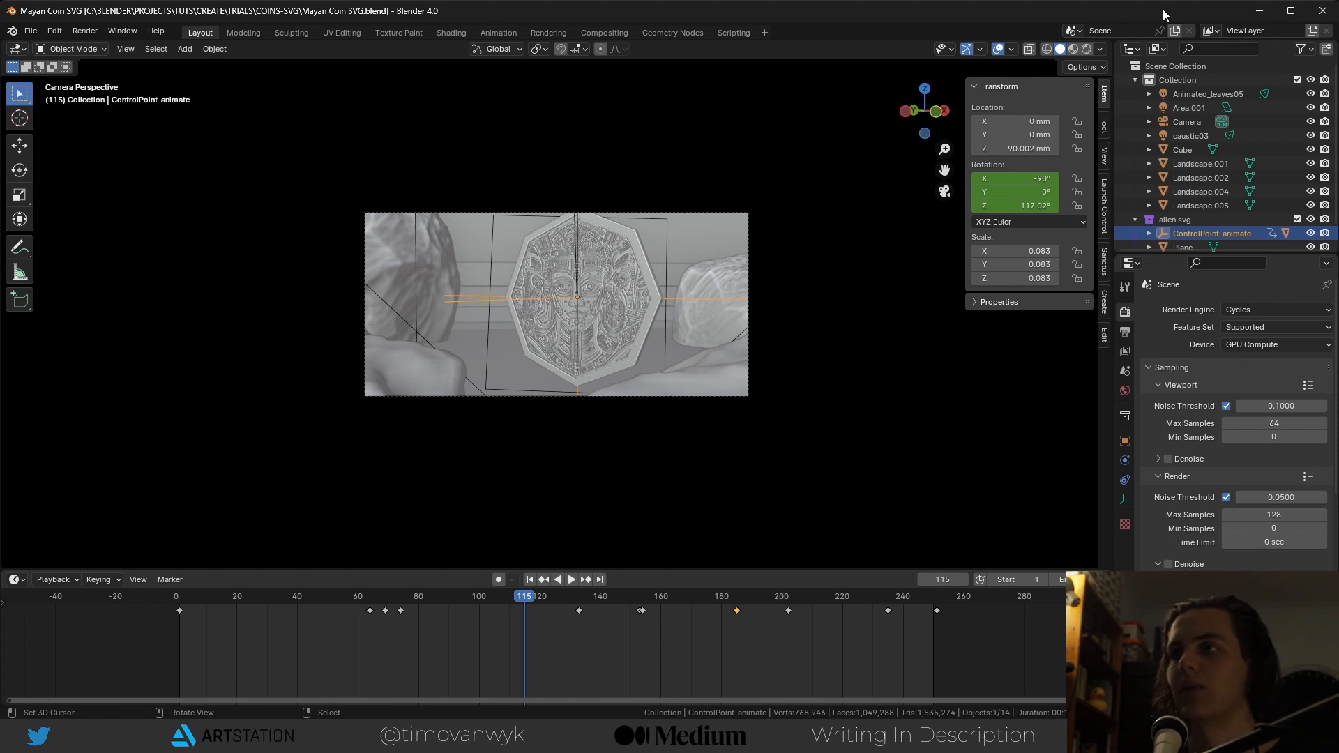
{"action": "scroll", "coordinate": [779, 332], "scroll_direction": "down", "scroll_amount": 2}
{"action": "scroll", "coordinate": [780, 330], "scroll_direction": "down", "scroll_amount": 1}
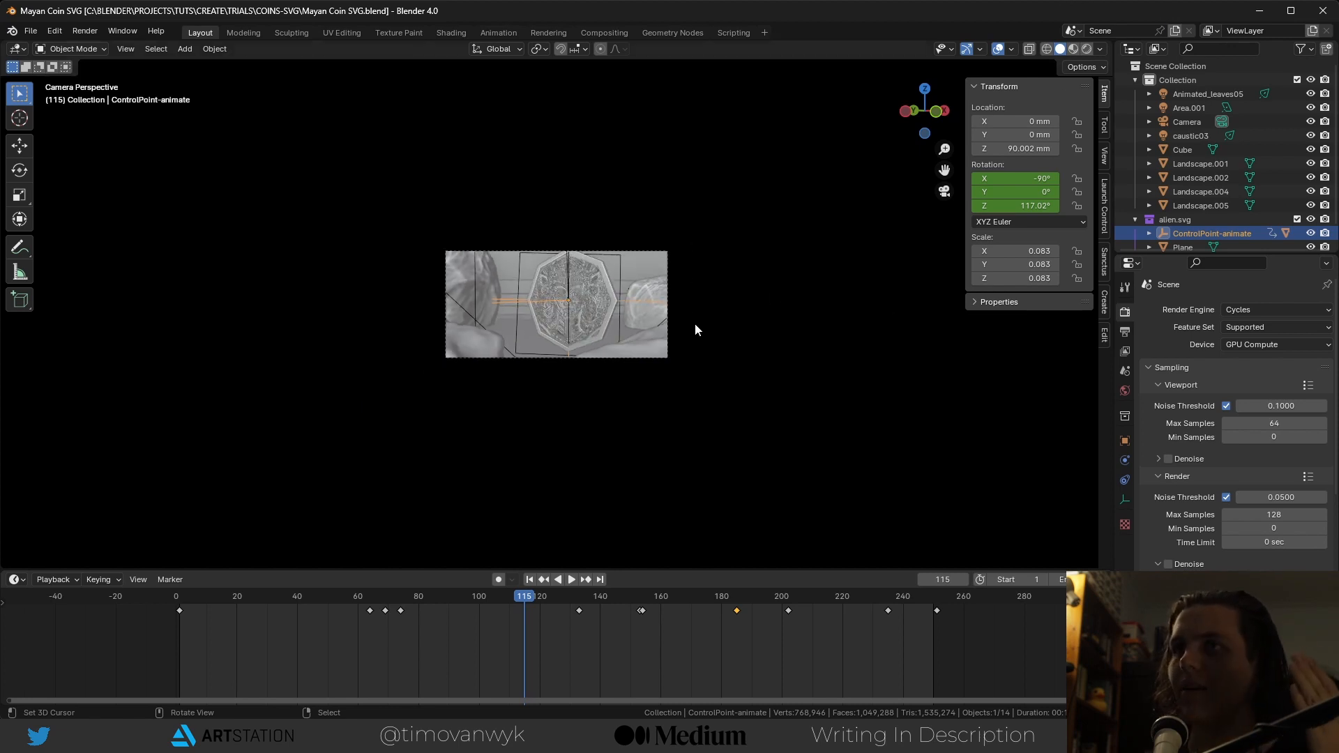
{"action": "left_click_drag", "start_coordinate": [694, 326], "coordinate": [666, 327]}
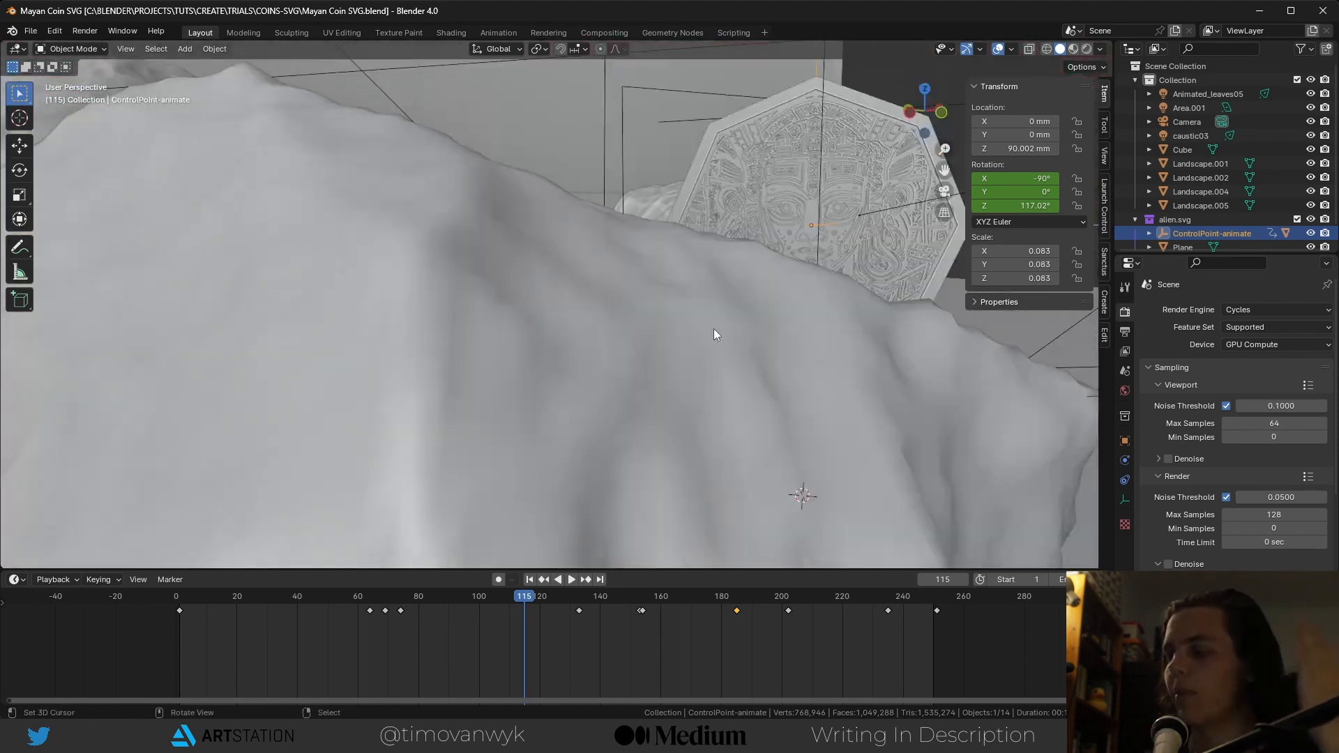
{"action": "key", "text": "KP_0"}
- Set the render output file format to FFmpeg Video with an MPEG-4 container
{"action": "scroll", "coordinate": [1263, 496], "scroll_direction": "down", "scroll_amount": 4}
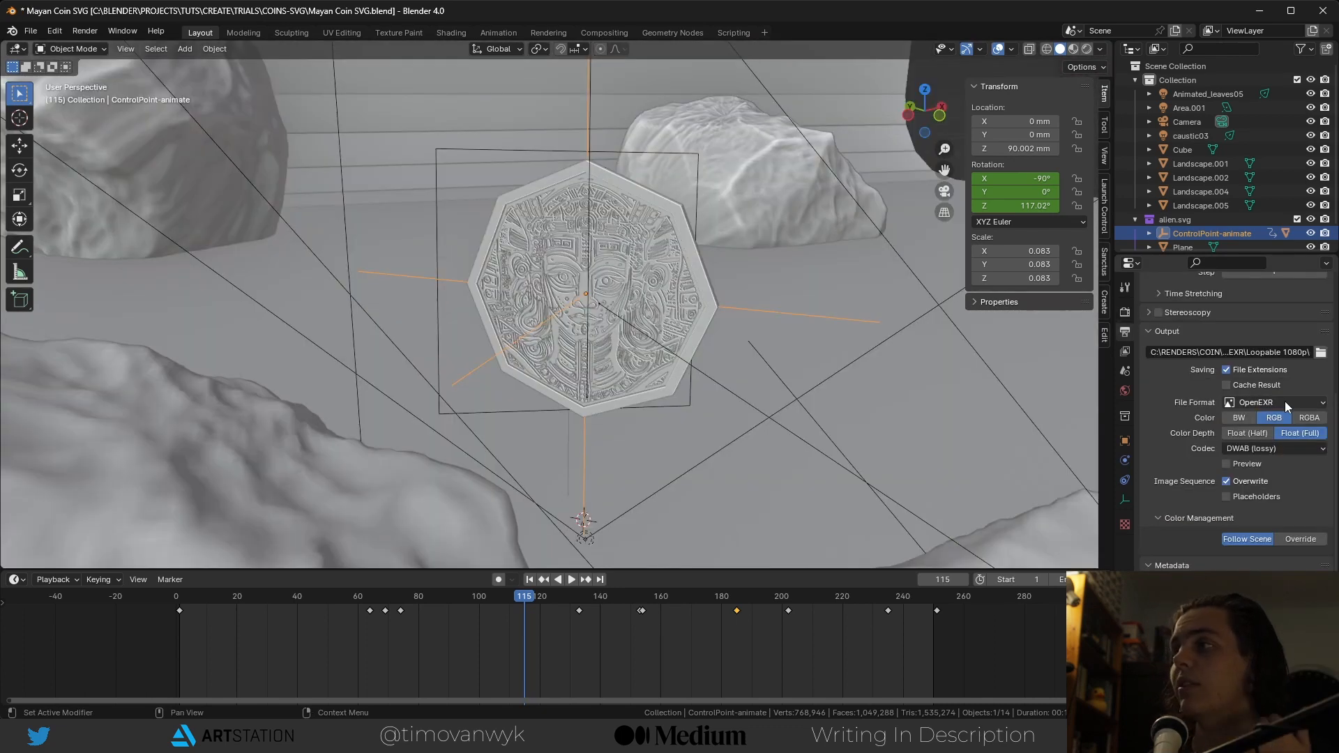
{"action": "left_click", "coordinate": [1285, 400]}
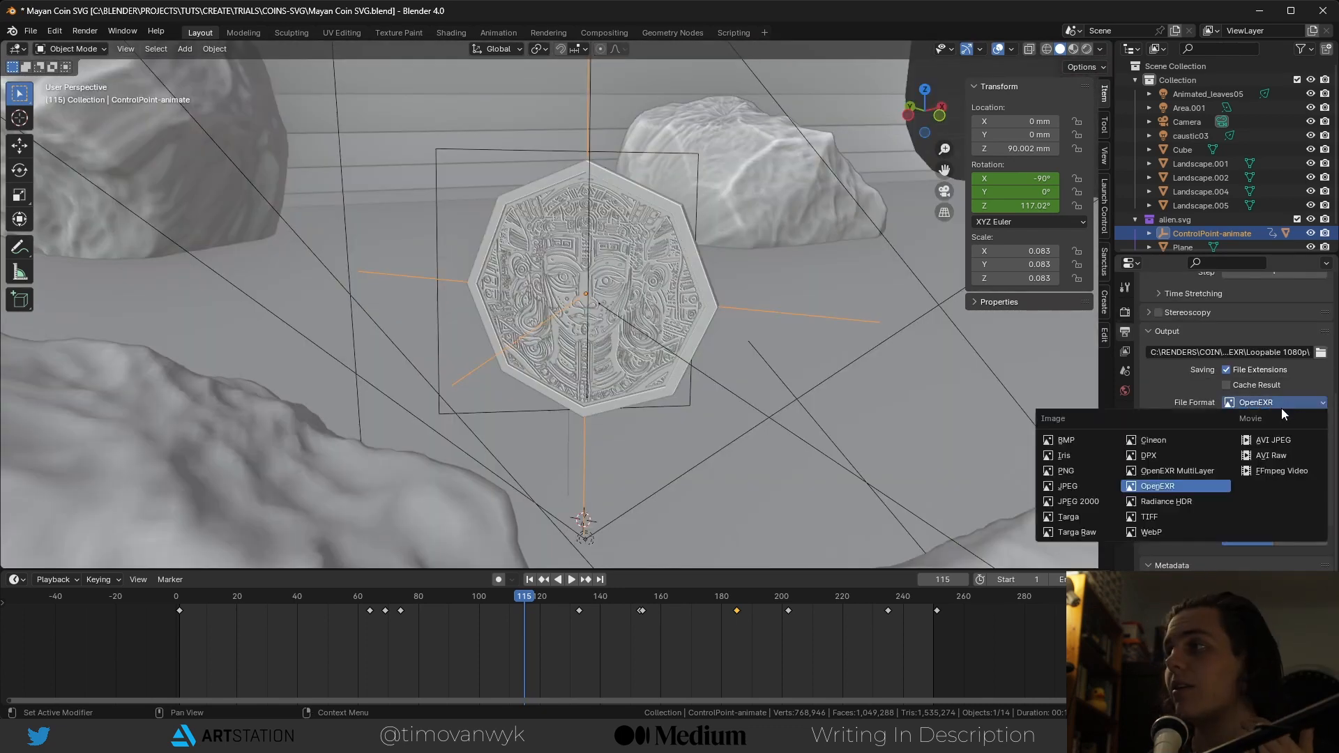
{"action": "left_click", "coordinate": [1280, 471]}
{"action": "scroll", "coordinate": [1258, 541], "scroll_direction": "down", "scroll_amount": 4}
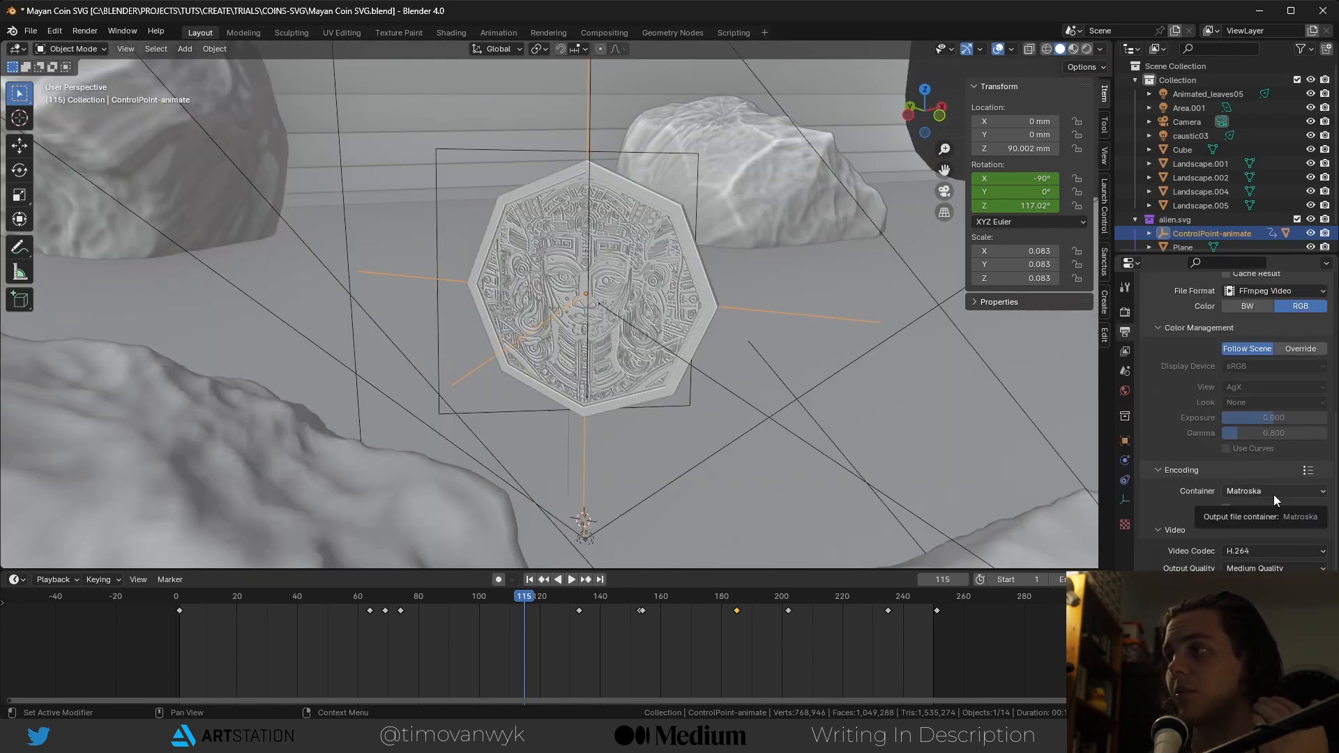
{"action": "left_click", "coordinate": [1273, 495]}
{"action": "left_click", "coordinate": [1262, 534]}
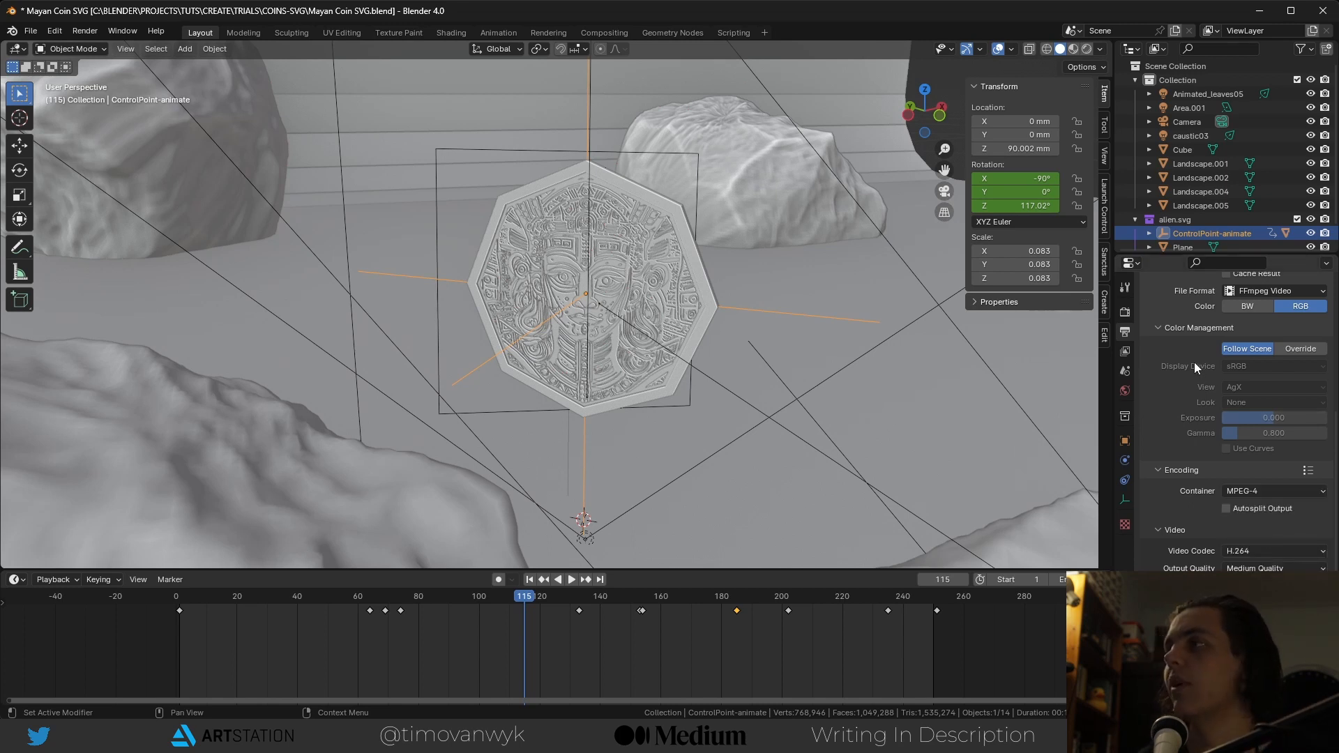
- Set the render output file format to OpenEXR and review its codec options without changing the codec
{"action": "scroll", "coordinate": [1233, 339], "scroll_direction": "up", "scroll_amount": 2}
{"action": "left_click", "coordinate": [1250, 343]}
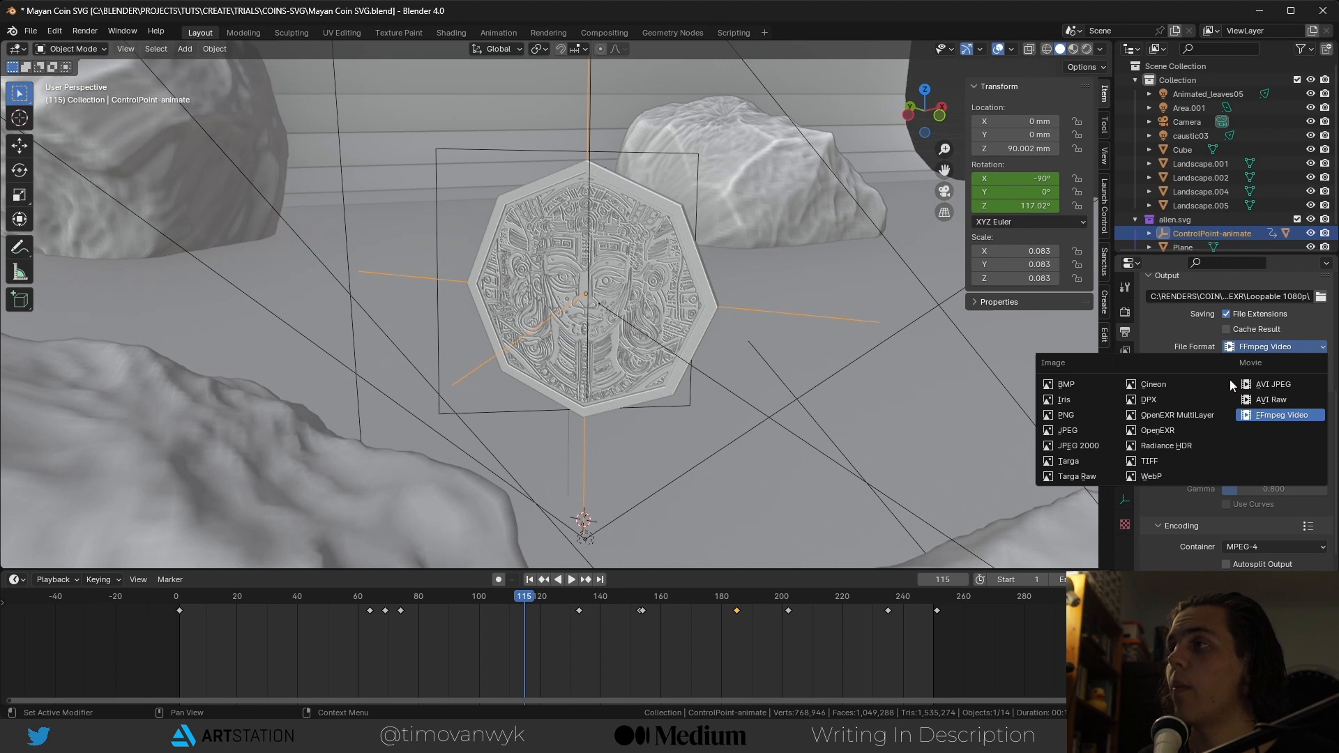
{"action": "left_click", "coordinate": [1190, 431]}
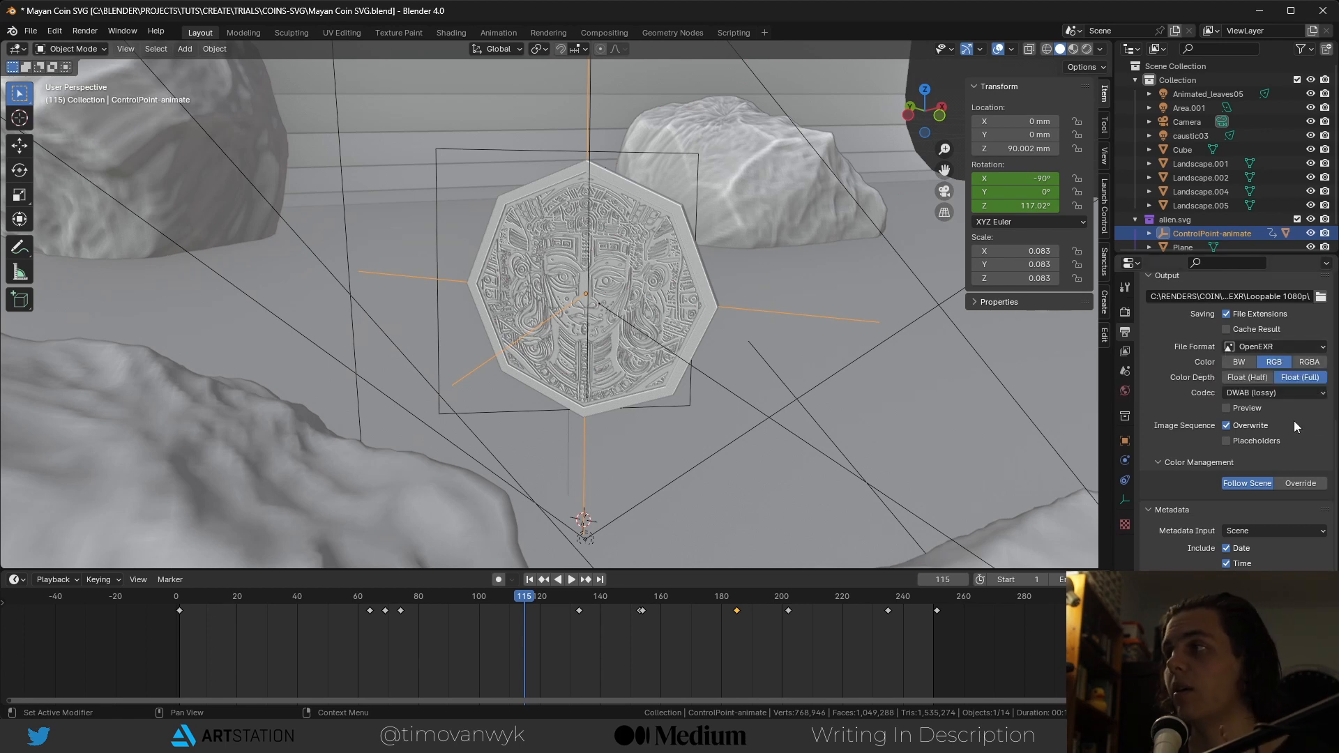
{"action": "left_click", "coordinate": [1291, 392]}
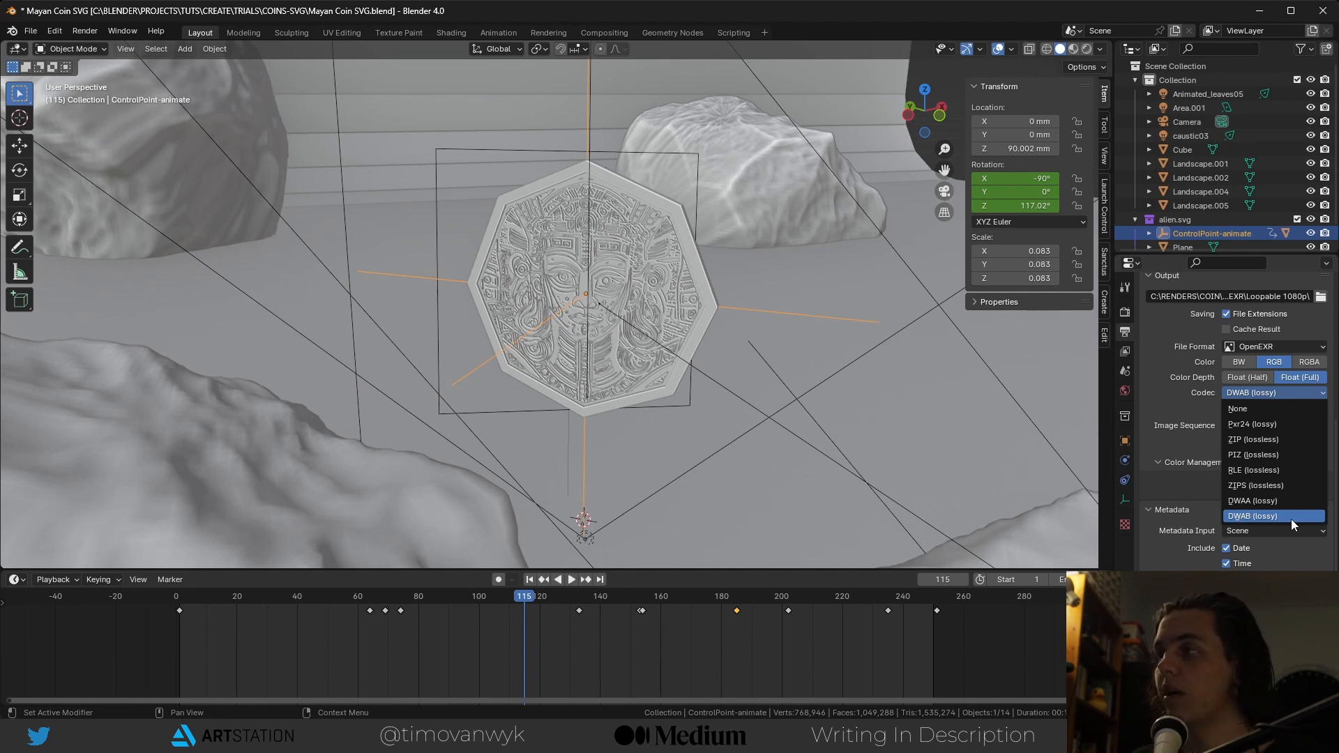
{"action": "left_click", "coordinate": [1213, 448]}
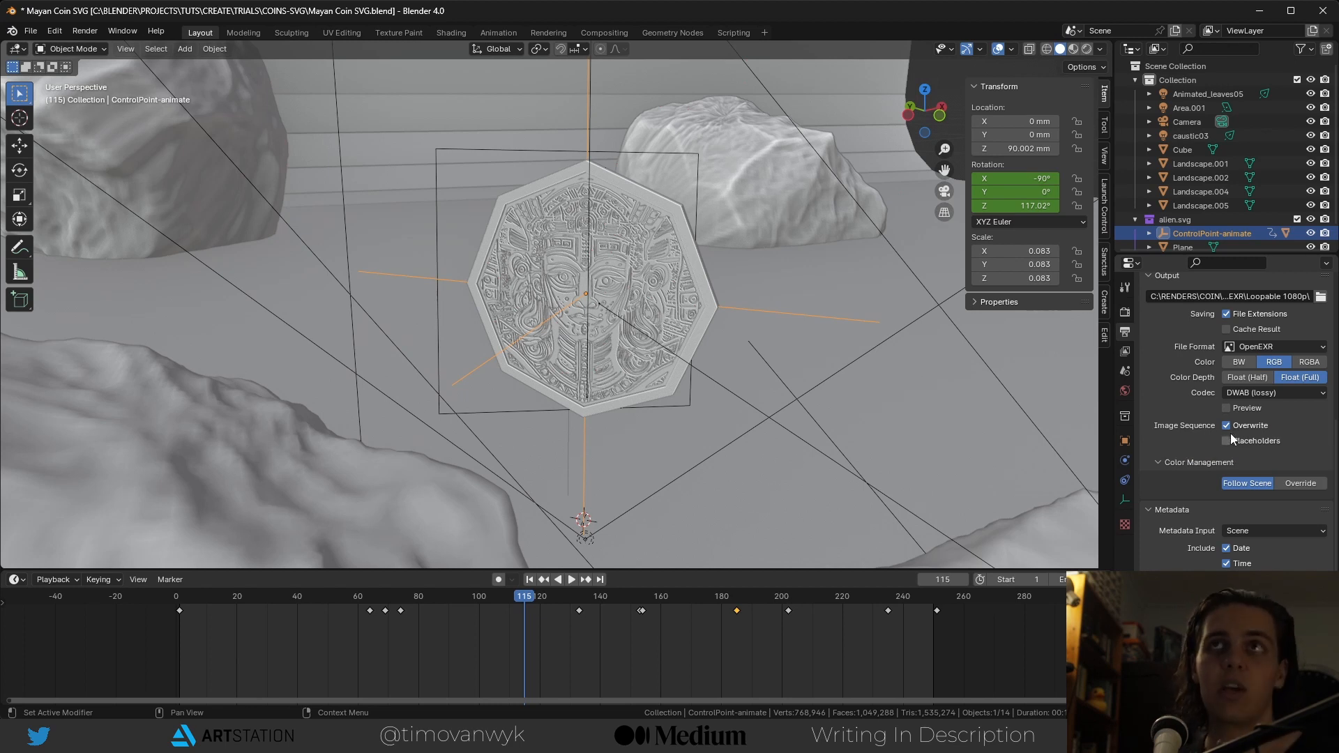
- Turn off Overwrite for the image sequence output and start rendering the animation
{"action": "left_click", "coordinate": [85, 32]}
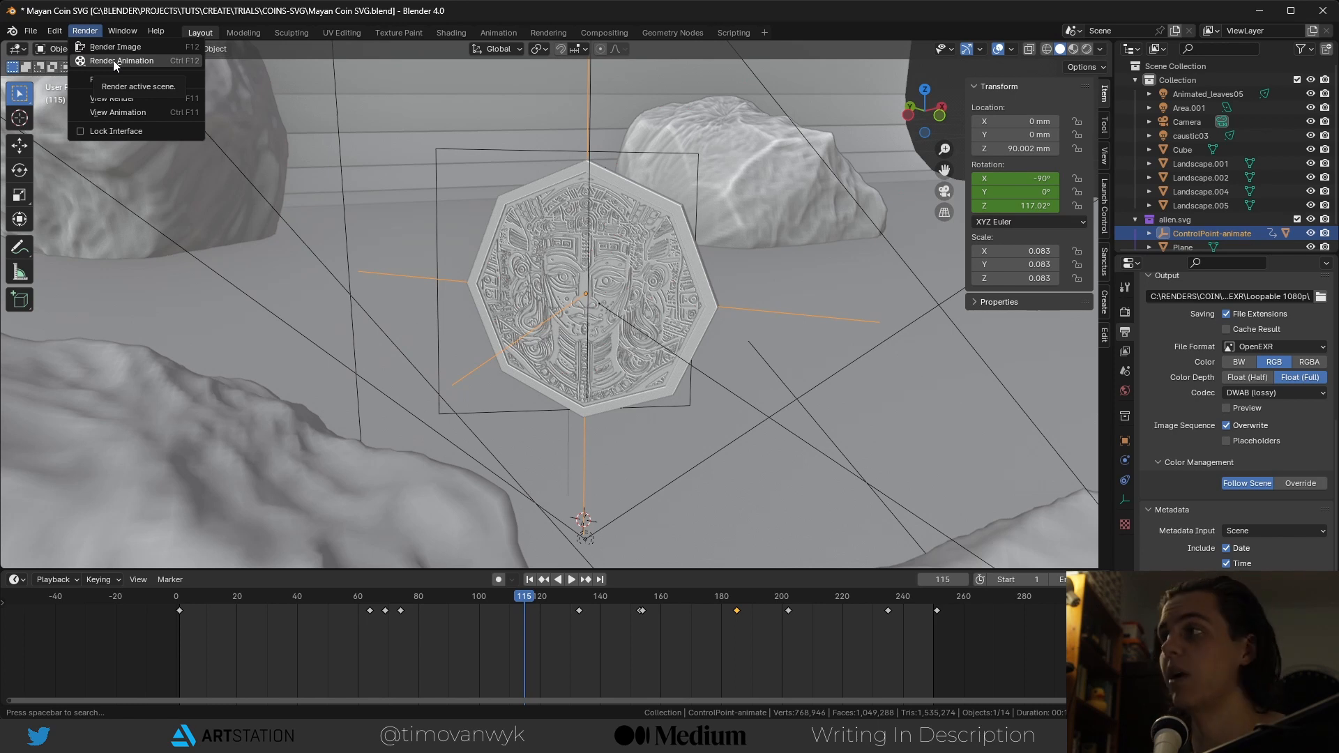
{"action": "left_click", "coordinate": [1227, 426]}
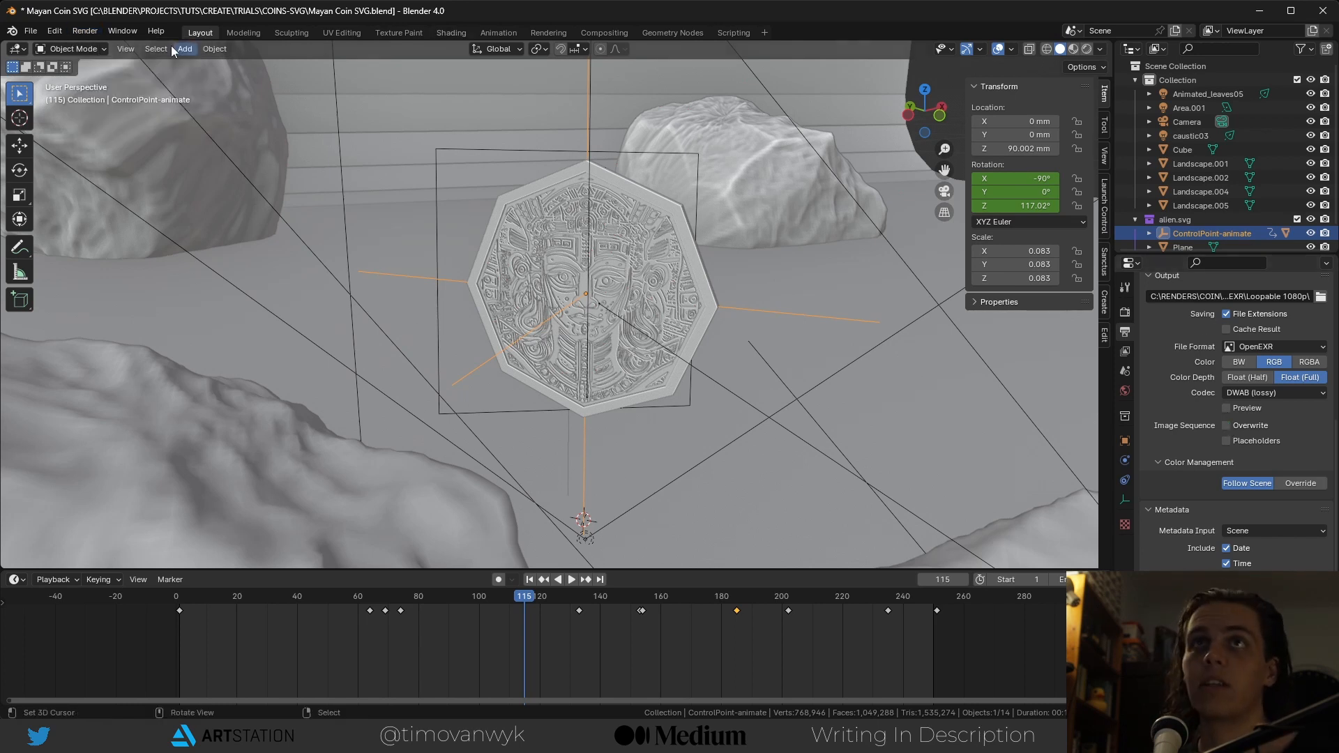
{"action": "left_click", "coordinate": [85, 31]}
{"action": "left_click", "coordinate": [122, 60]}
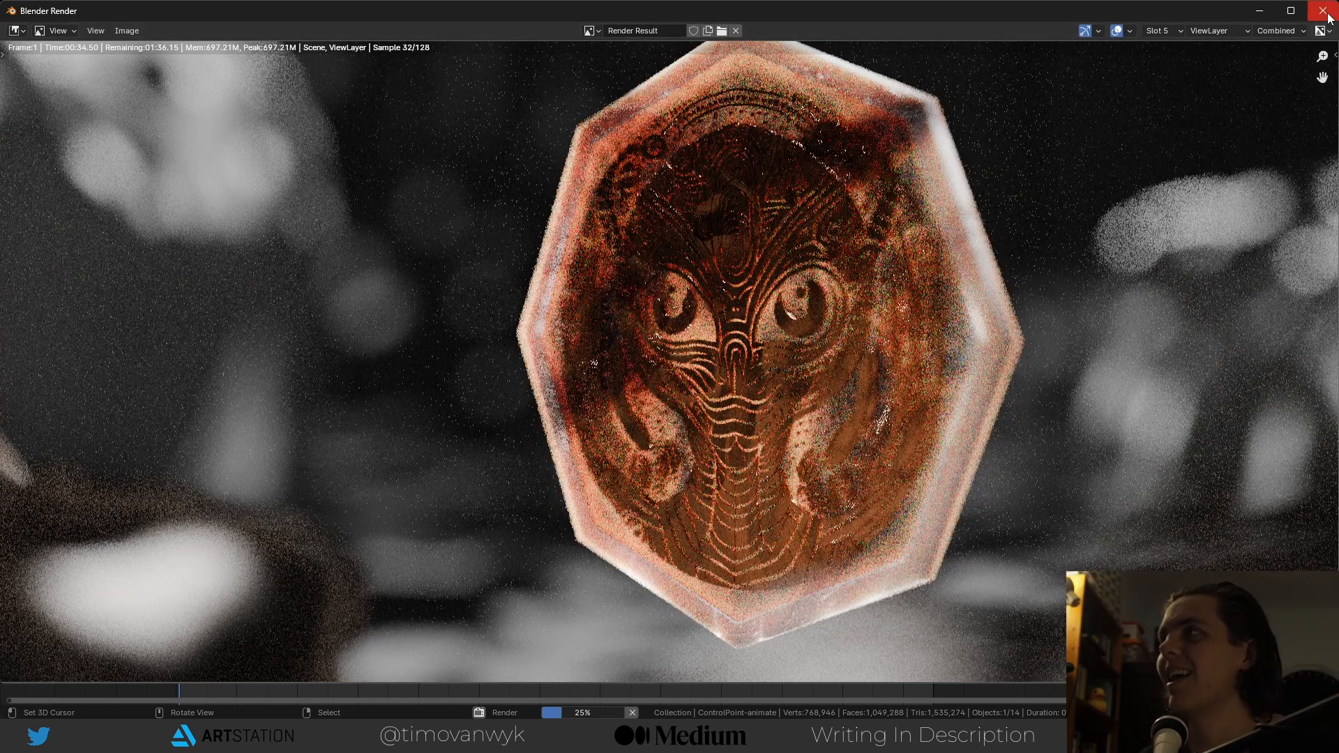
- Switch to the browser and download the filmic-resolve repository as a ZIP into the TUTORIAL folder
{"action": "key", "text": "ctrl+super+Right"}
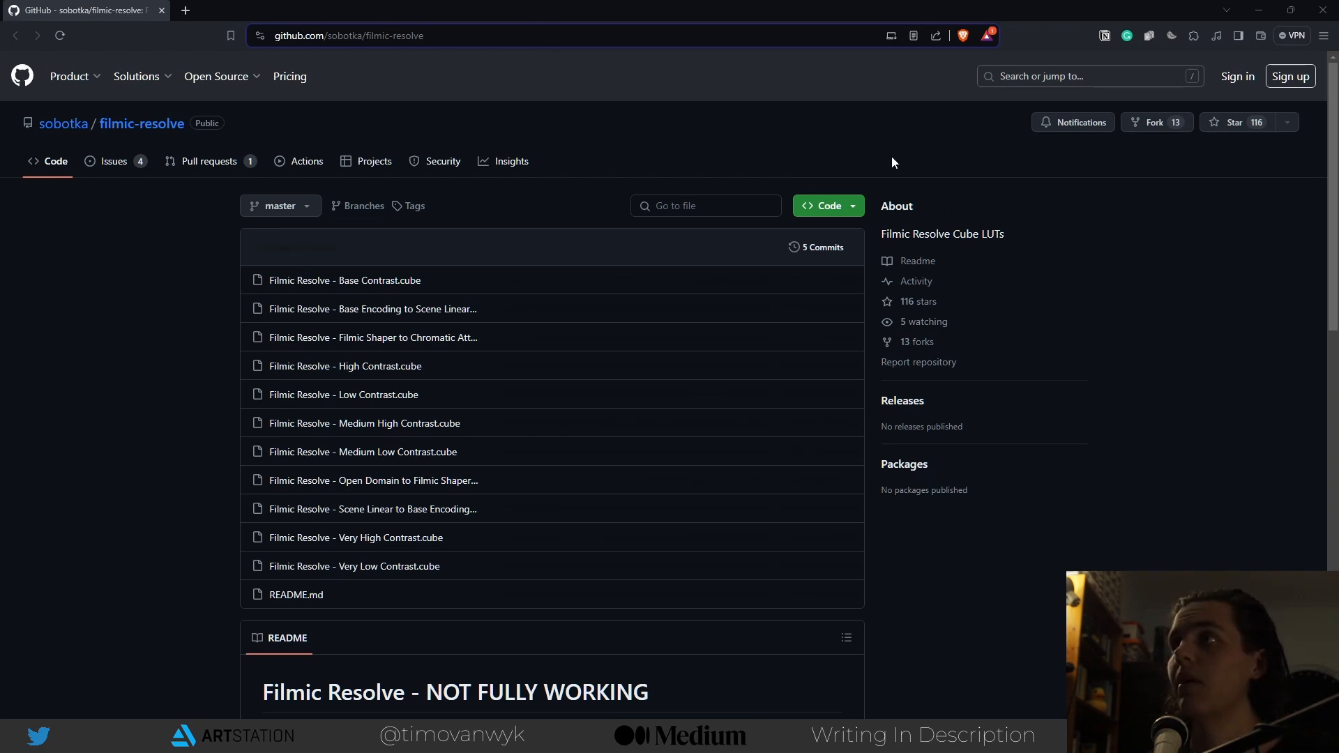
{"action": "left_click", "coordinate": [849, 207]}
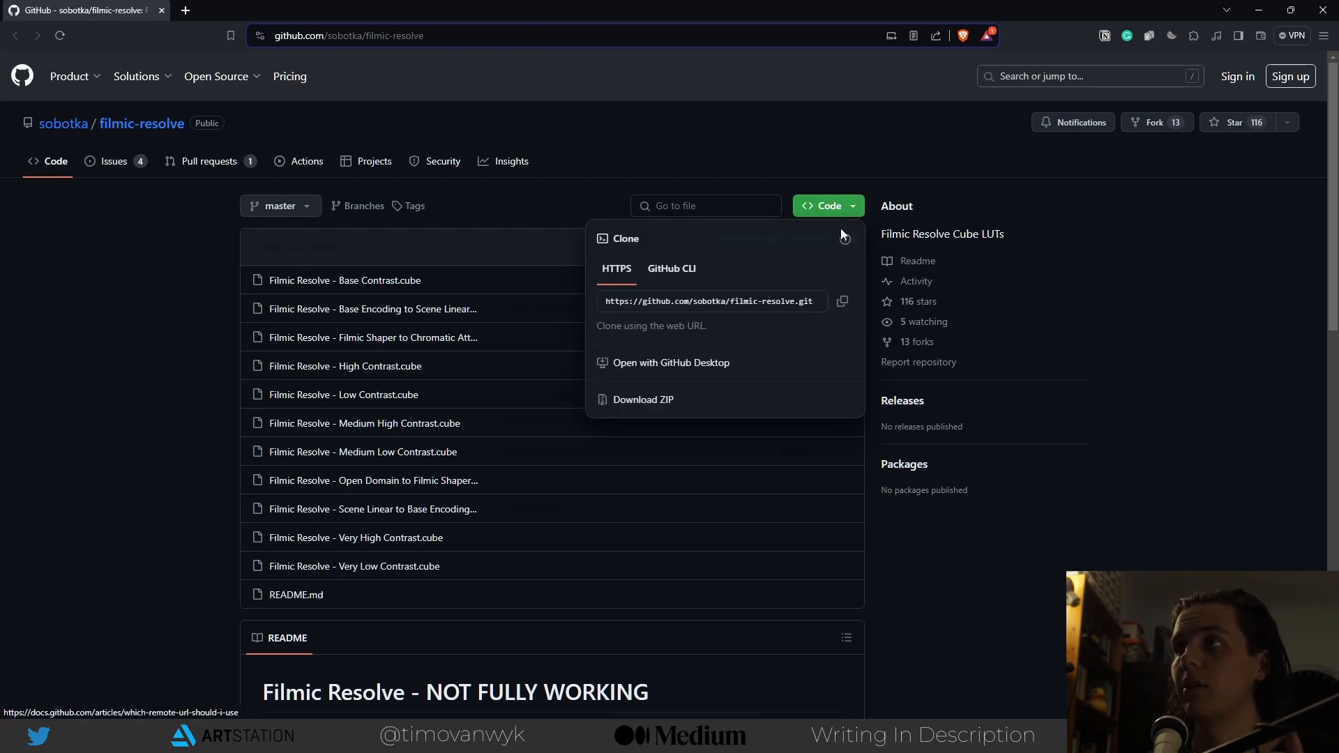
{"action": "left_click", "coordinate": [693, 415]}
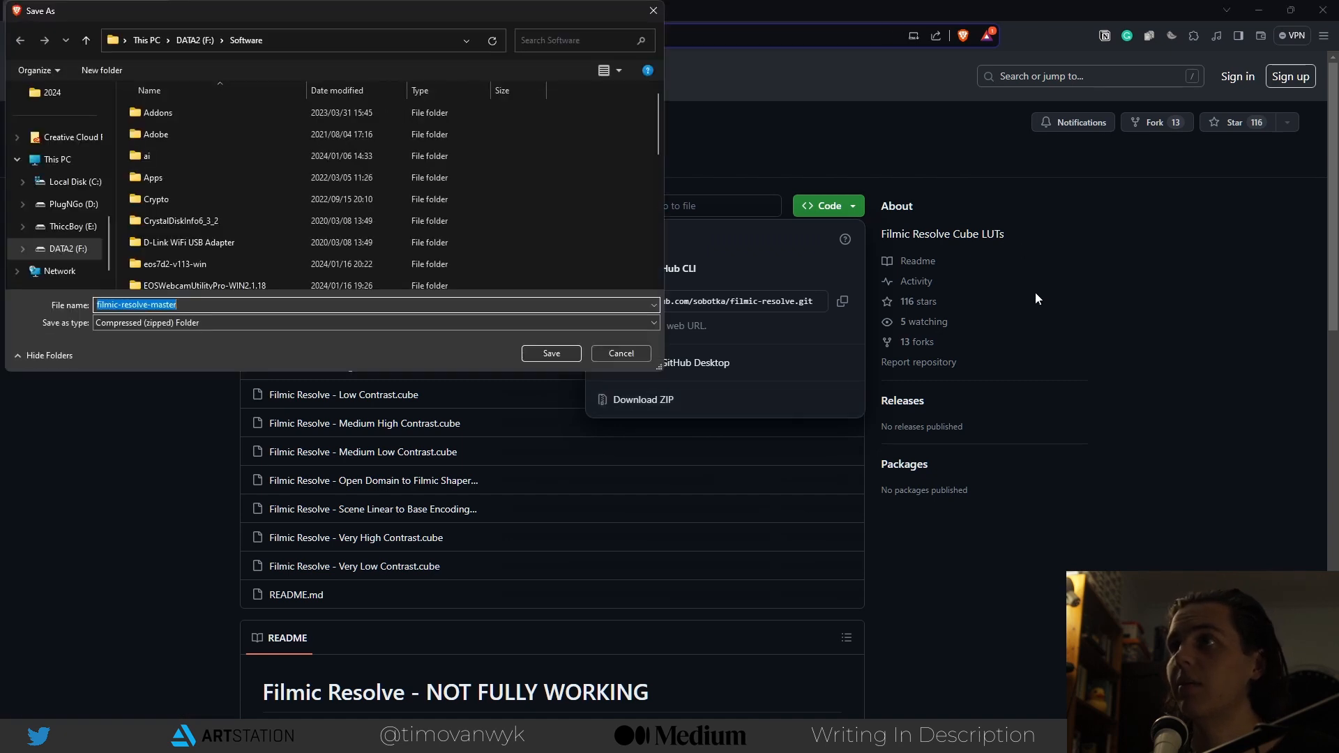
{"action": "scroll", "coordinate": [82, 160], "scroll_direction": "up", "scroll_amount": 5}
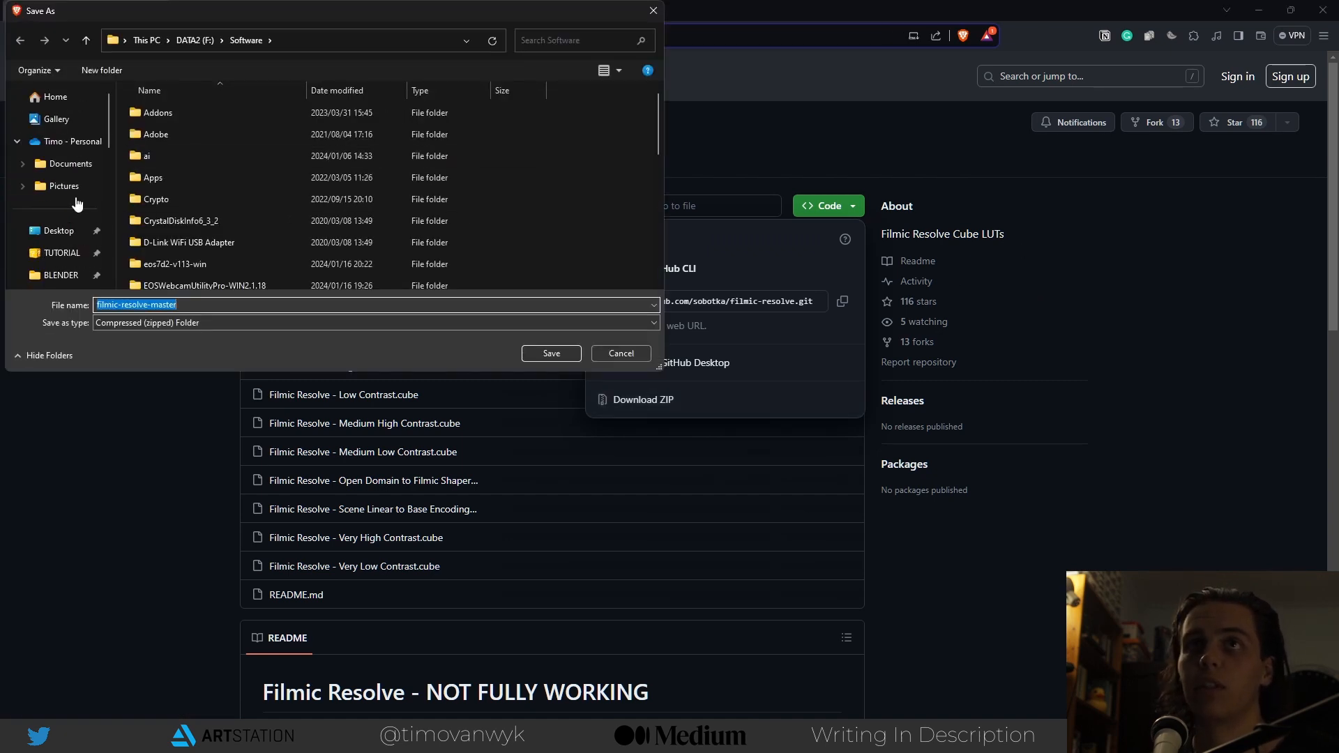
{"action": "left_click", "coordinate": [78, 252]}
{"action": "left_click", "coordinate": [554, 354]}
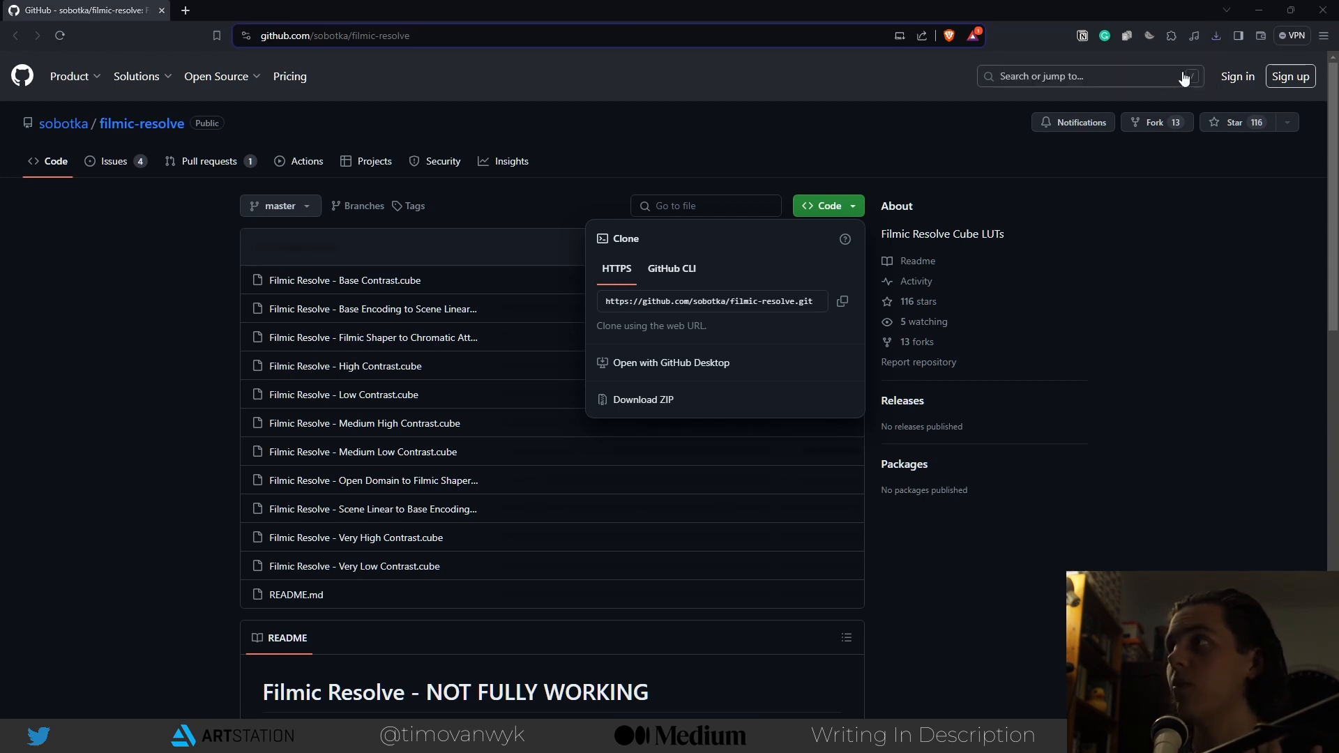
- Extract the filmic-resolve-master archive to C:\TUTORIAL\filmic-resolve-master
{"action": "left_click_drag", "start_coordinate": [595, 2], "coordinate": [604, 97]}
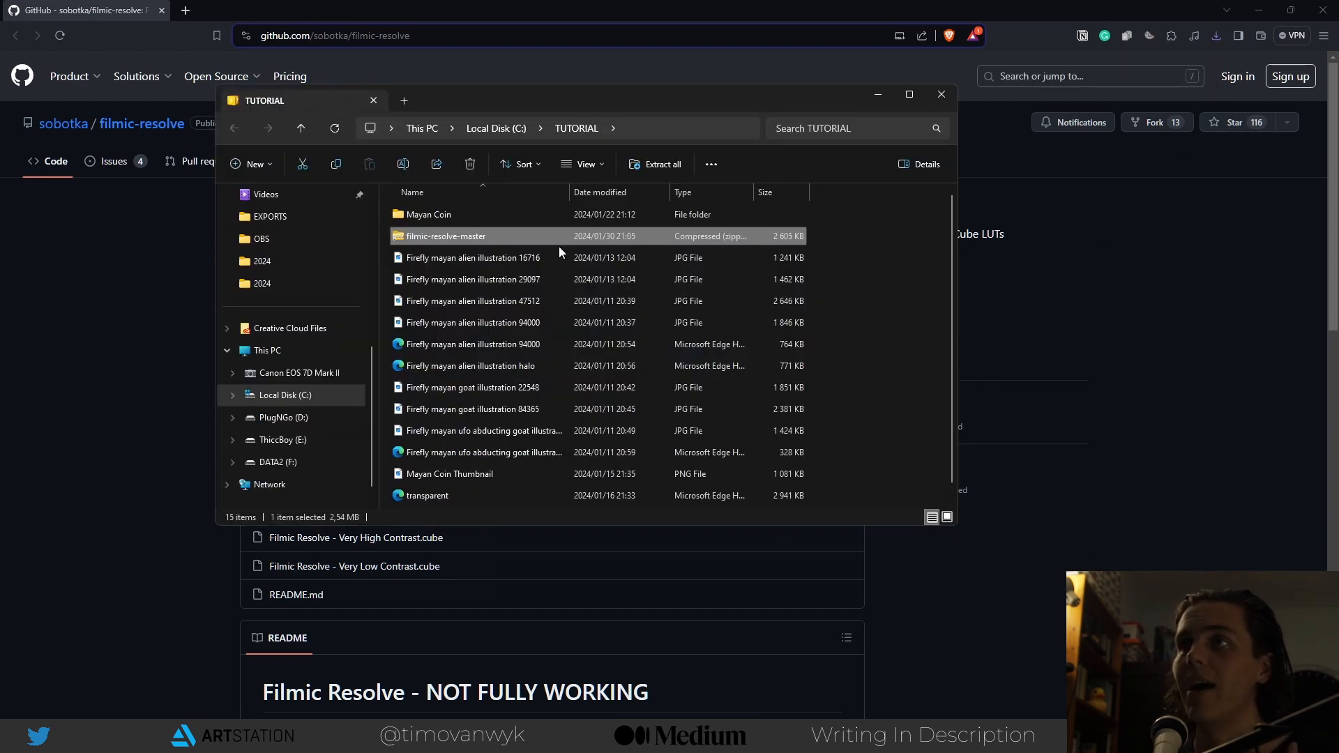
{"action": "right_click", "coordinate": [681, 240]}
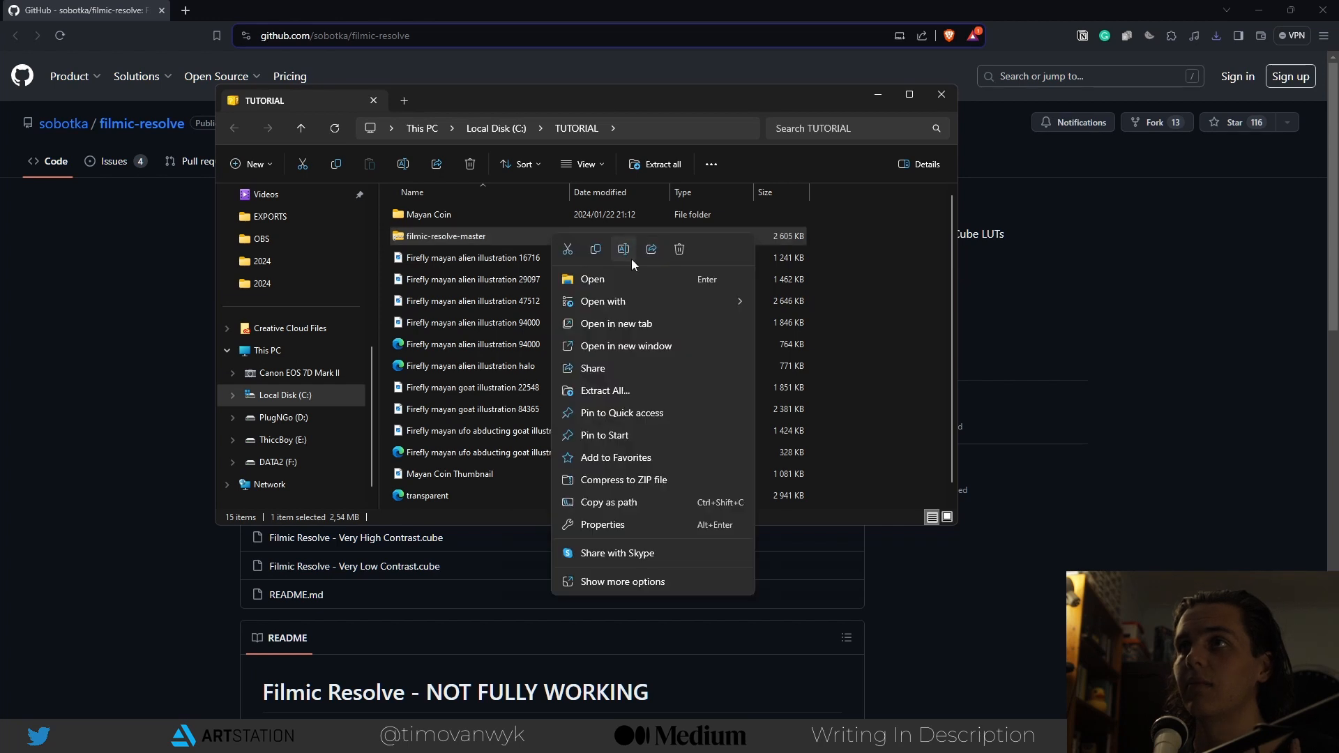
{"action": "left_click", "coordinate": [623, 392]}
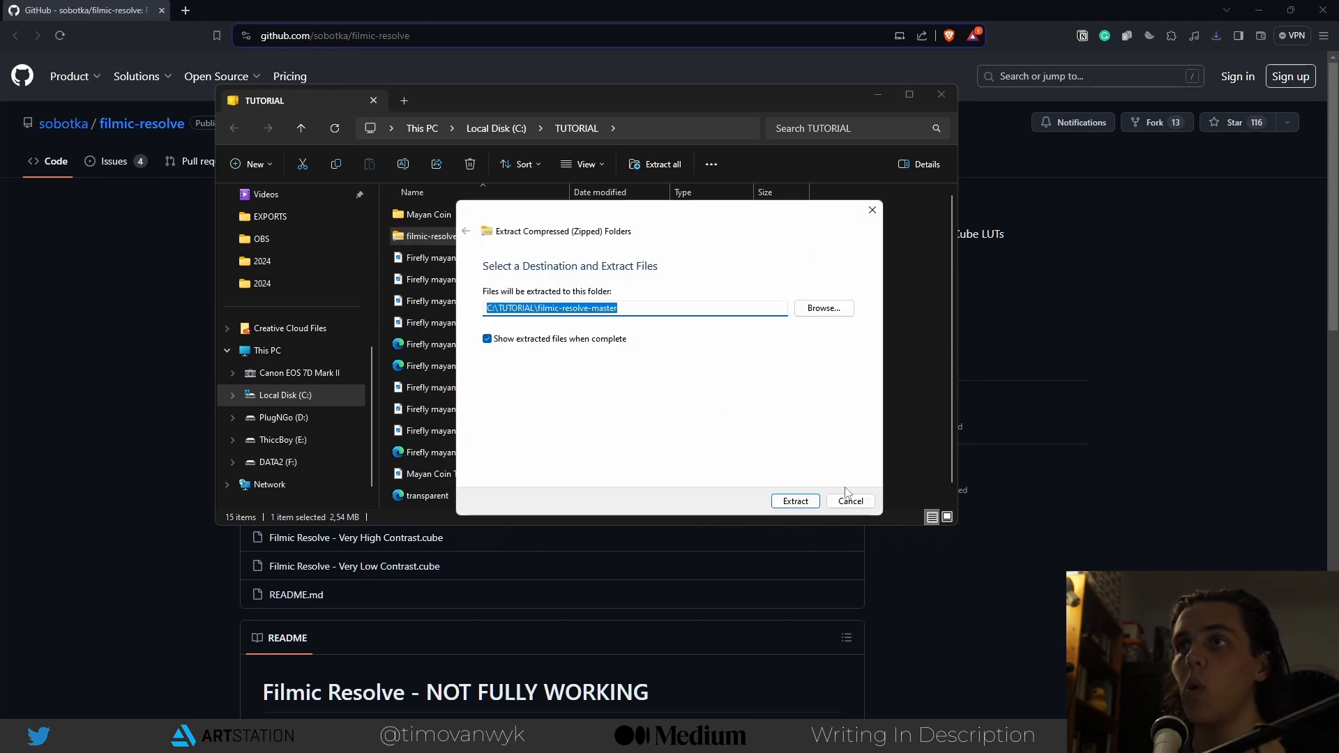
{"action": "left_click", "coordinate": [814, 503]}
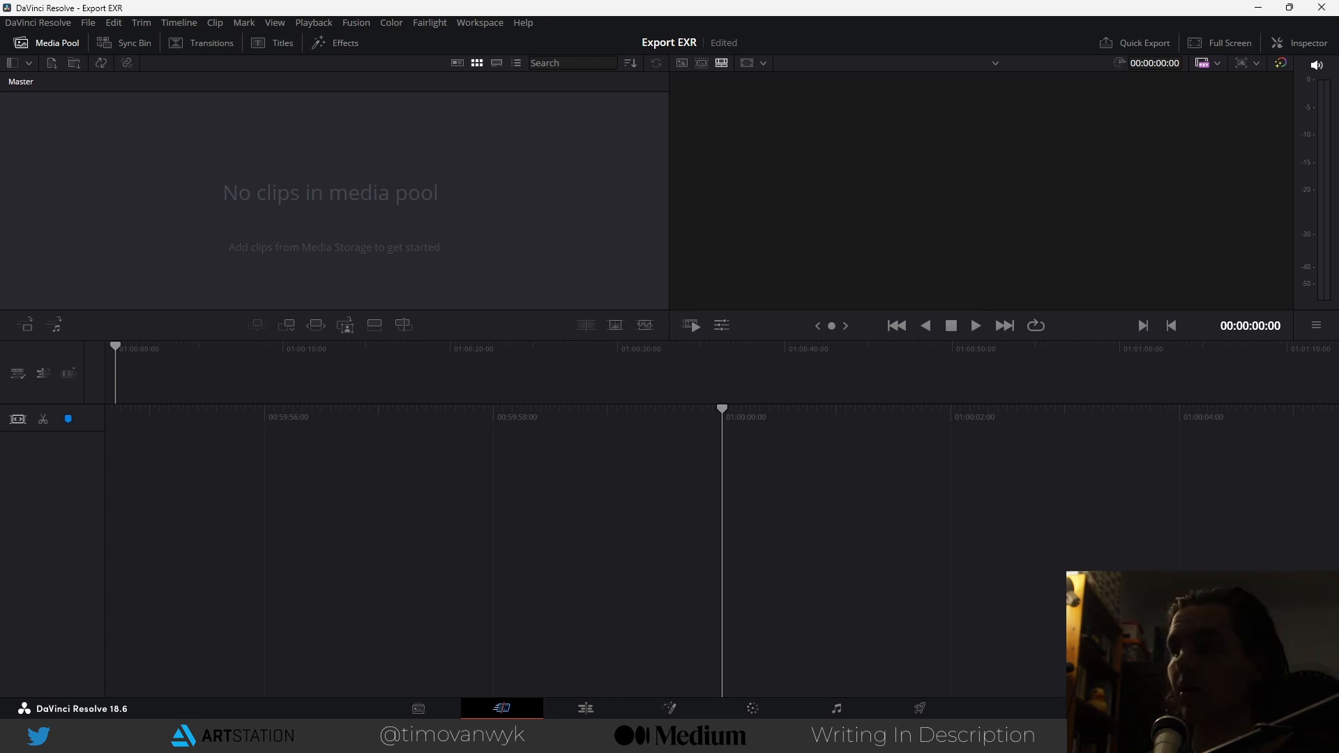
- Switch to DaVinci Resolve and open the LUT folder from the project's Color Management settings
{"action": "key", "text": "shift+9"}
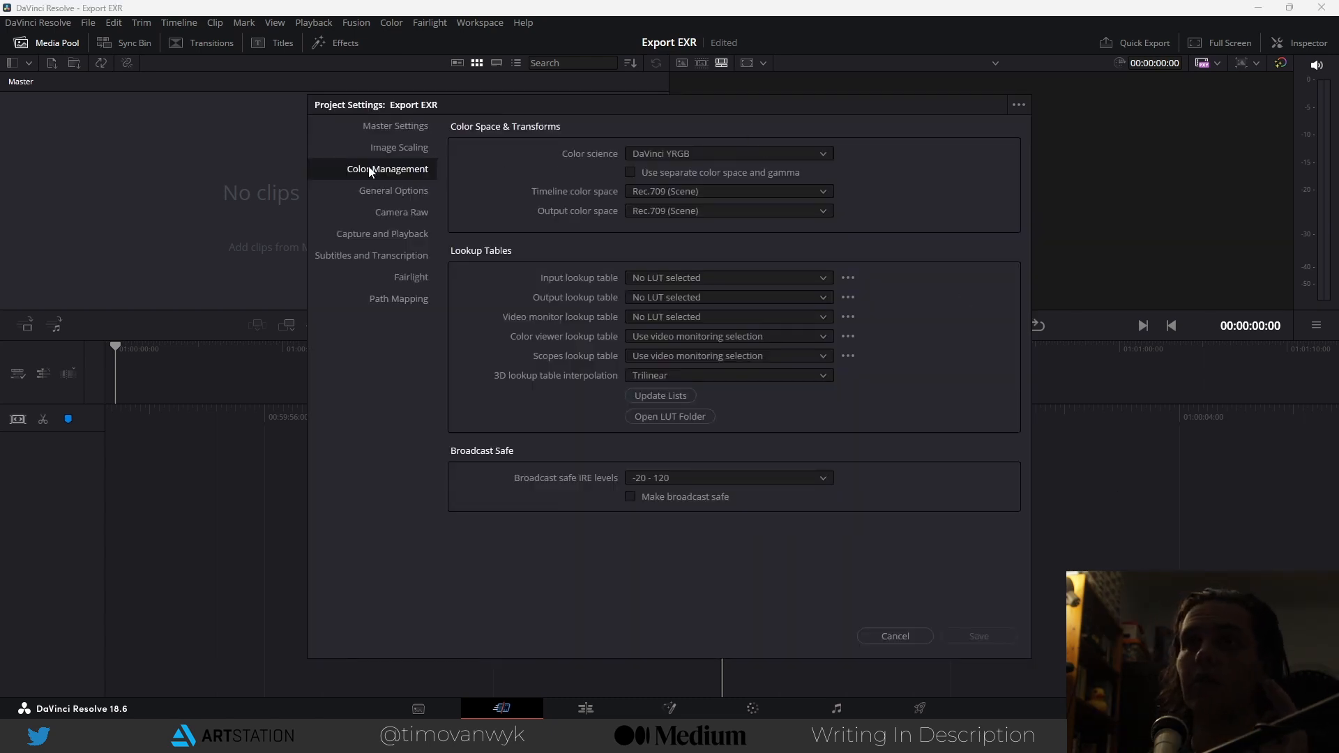
{"action": "left_click", "coordinate": [665, 417]}
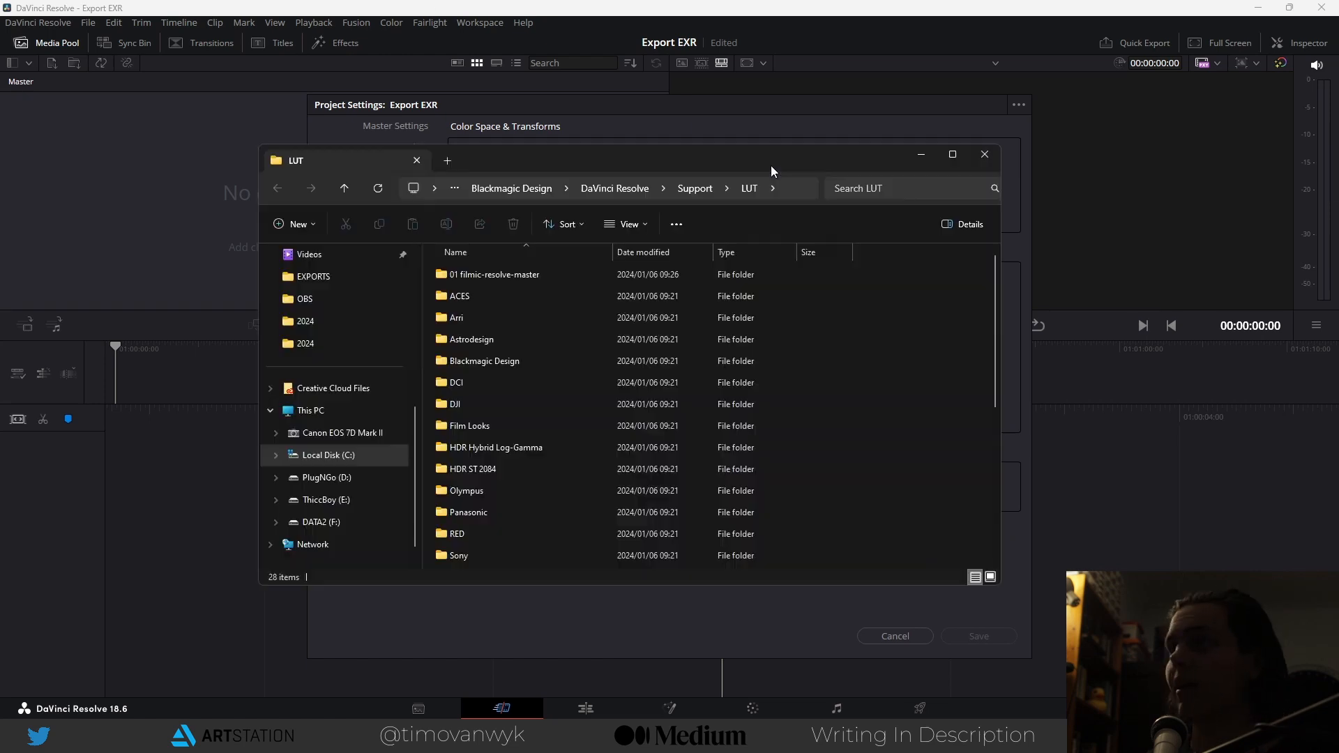
{"action": "scroll", "coordinate": [560, 298], "scroll_direction": "down", "scroll_amount": 5}
{"action": "scroll", "coordinate": [562, 297], "scroll_direction": "up", "scroll_amount": 5}
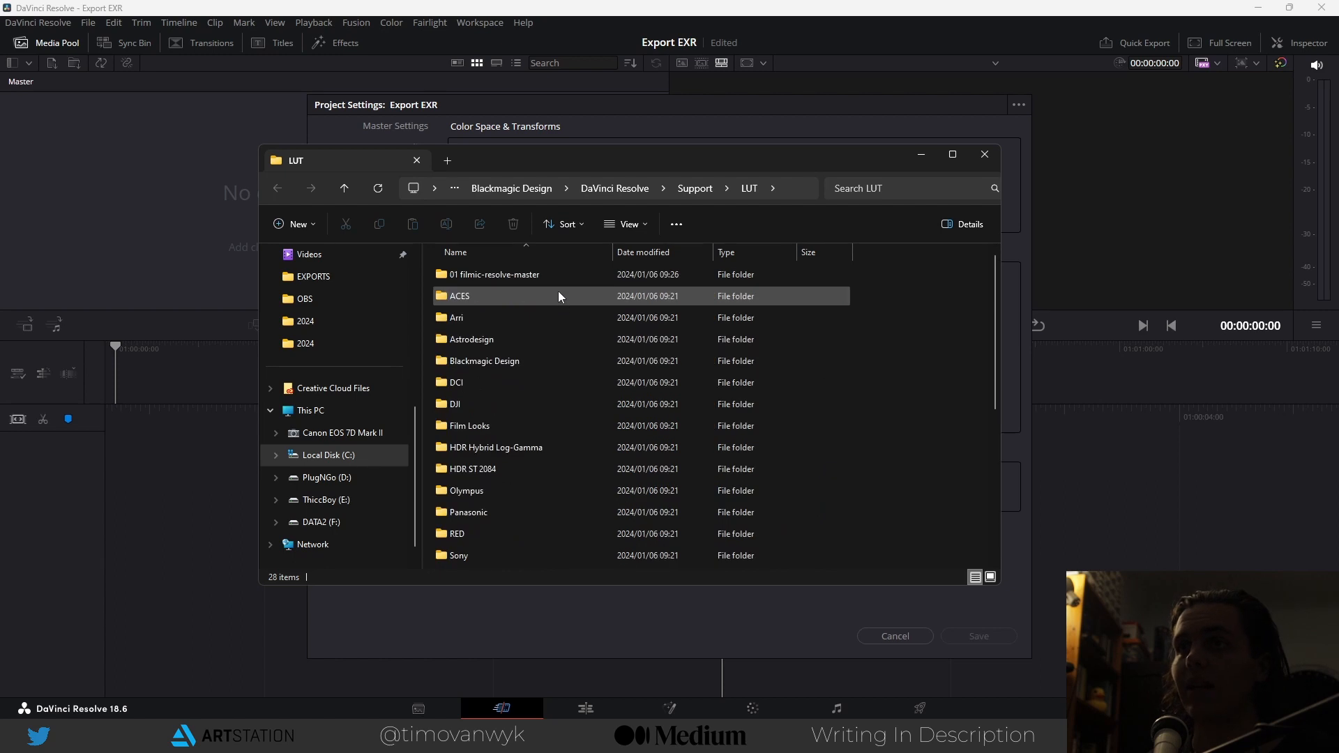
{"action": "left_click", "coordinate": [543, 275]}
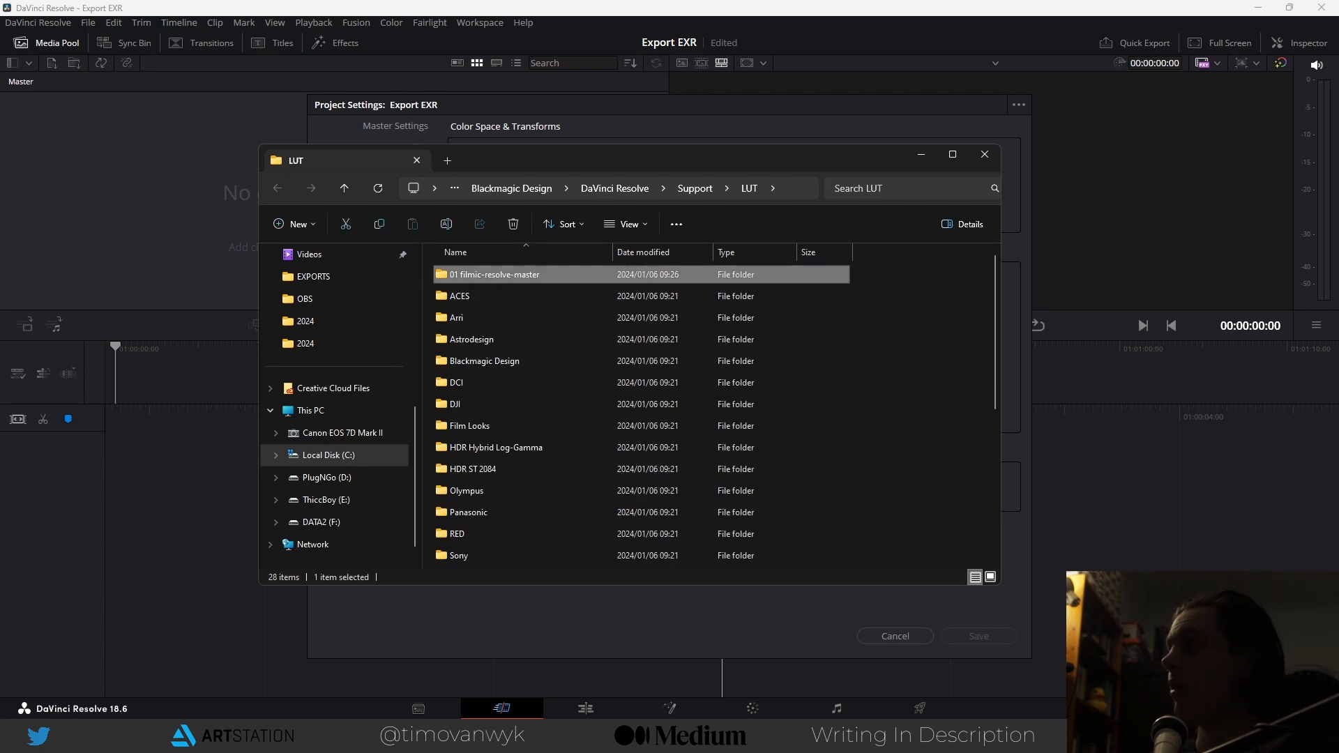
- Rename the extracted filmic-resolve-master folder to "001 - filmic-resolve-master"
{"action": "left_click_drag", "start_coordinate": [1338, 244], "coordinate": [1338, 195]}
{"action": "left_click", "coordinate": [652, 323]}
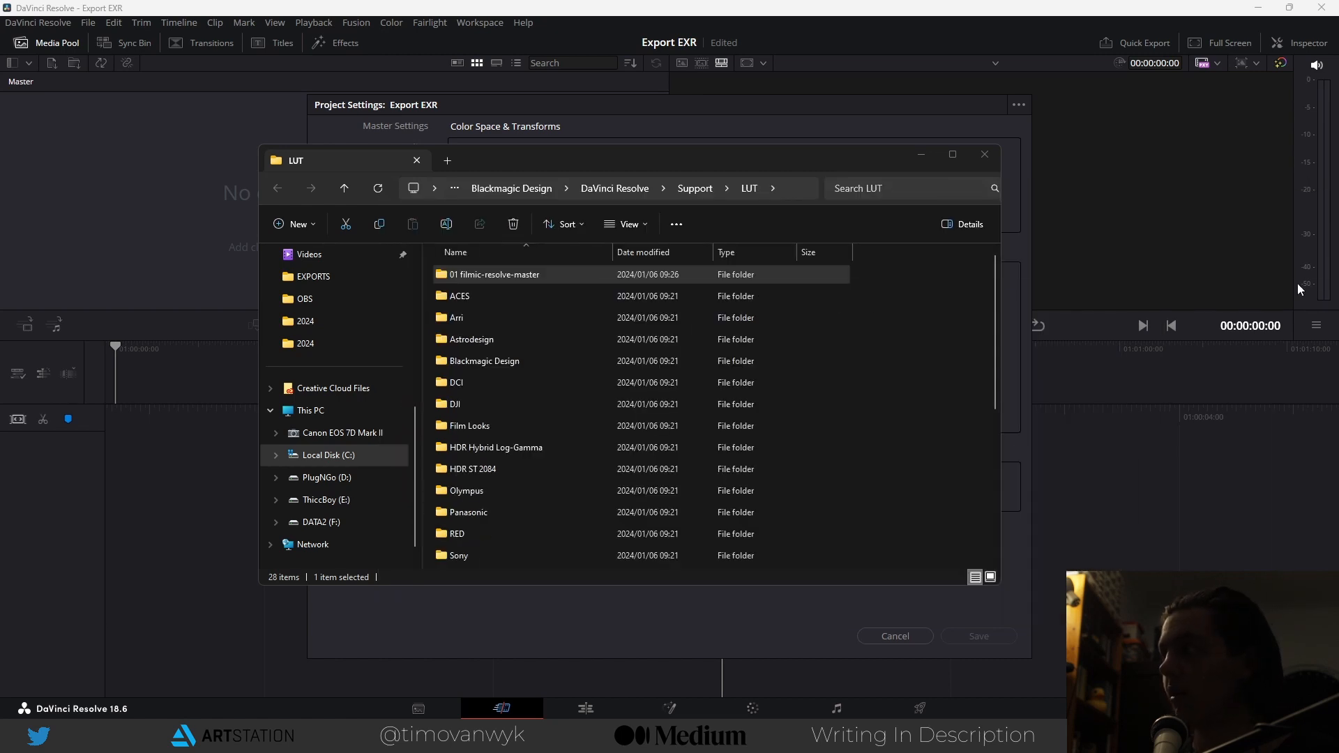
{"action": "left_click_drag", "start_coordinate": [1298, 290], "coordinate": [656, 270]}
{"action": "left_click", "coordinate": [576, 388]}
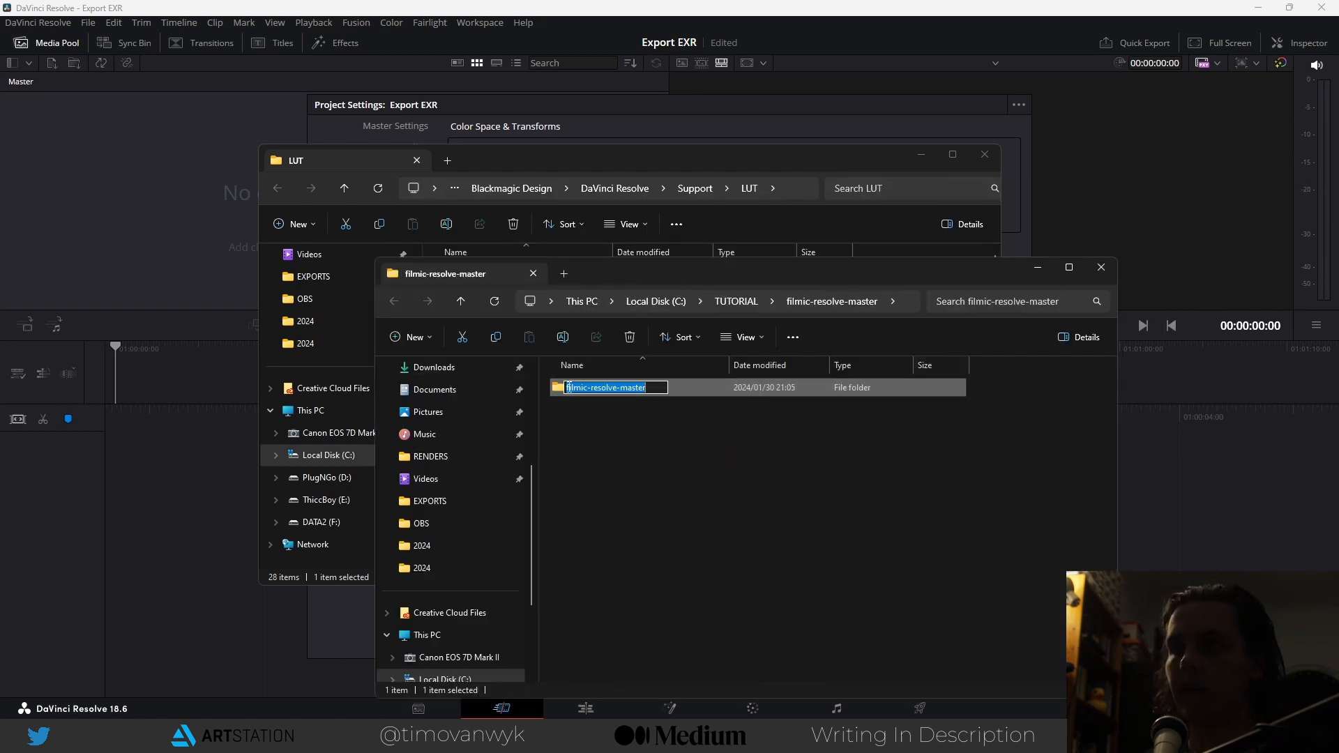
{"action": "left_click", "coordinate": [659, 385]}
{"action": "type", "text": "00"}
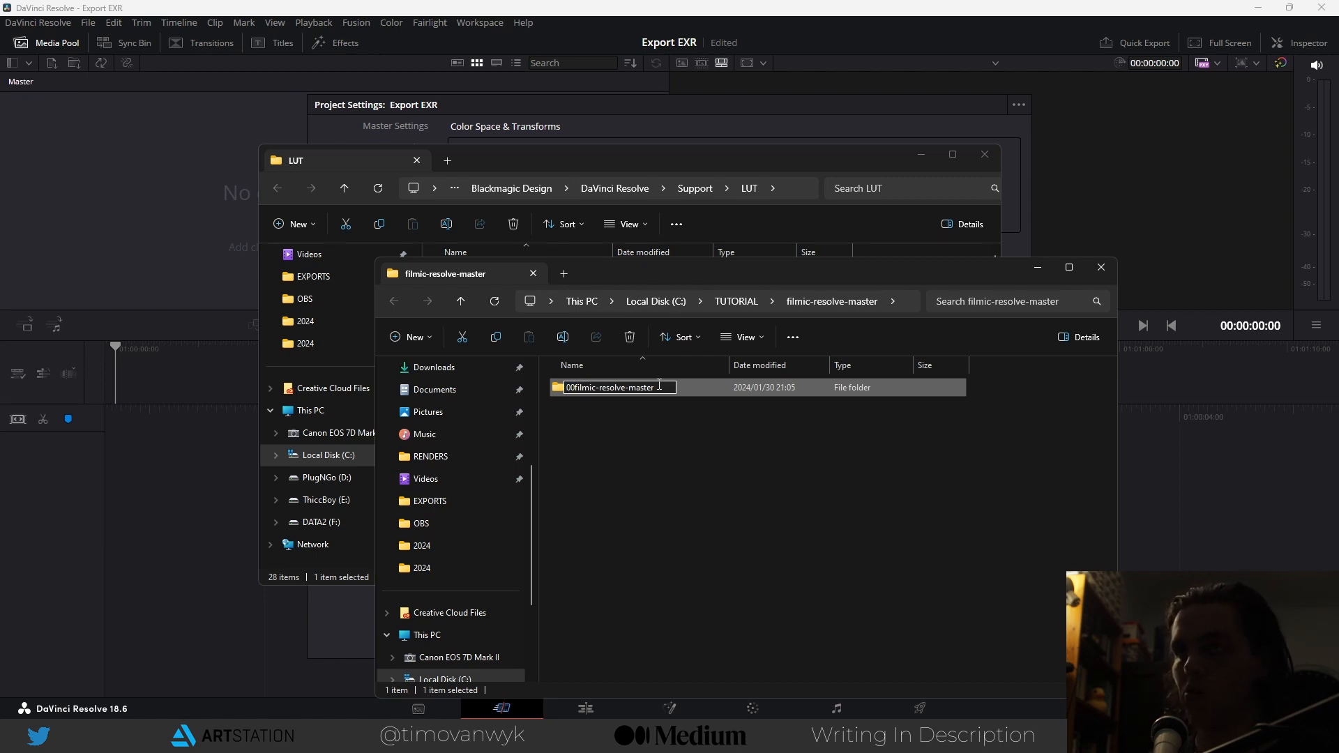
{"action": "type", "text": "1 -"}
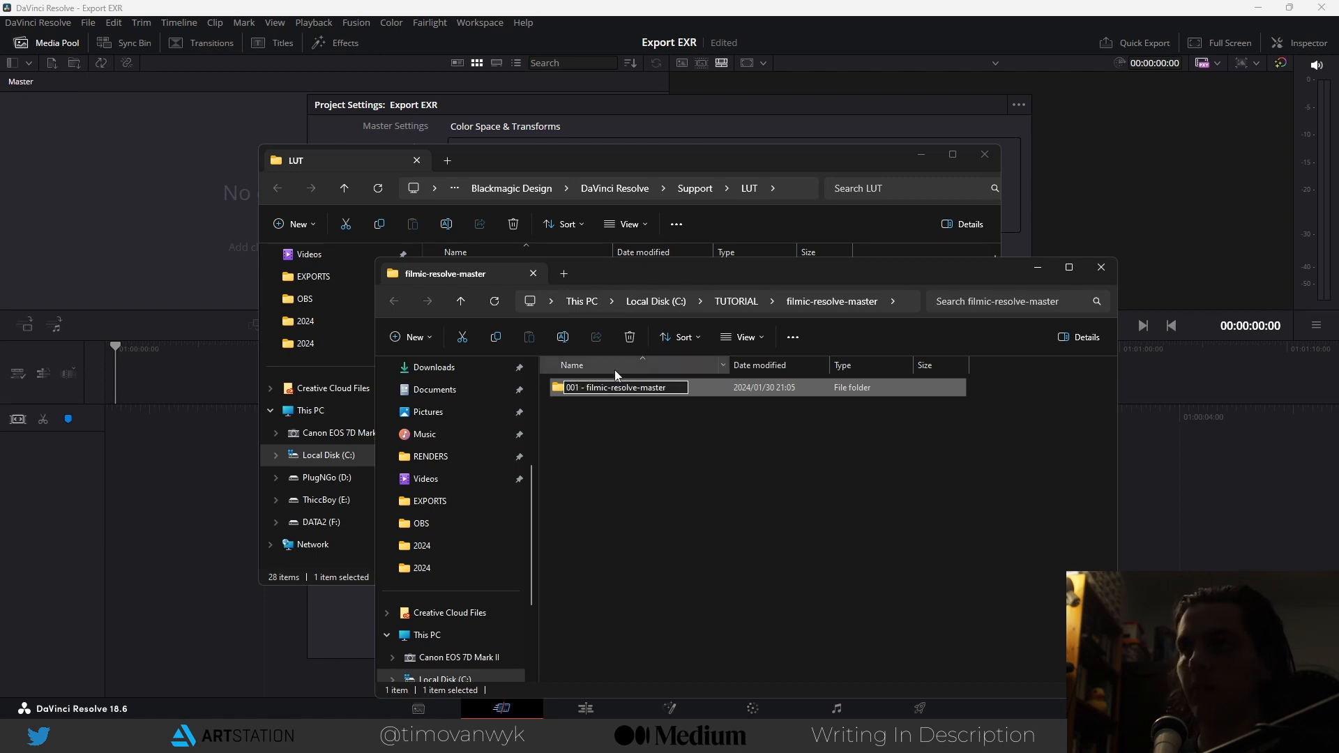
{"action": "key", "text": "Return"}
- Move the "001 - filmic-resolve-master" folder into DaVinci Resolve's LUT folder
{"action": "left_click_drag", "start_coordinate": [488, 273], "coordinate": [1326, 203]}
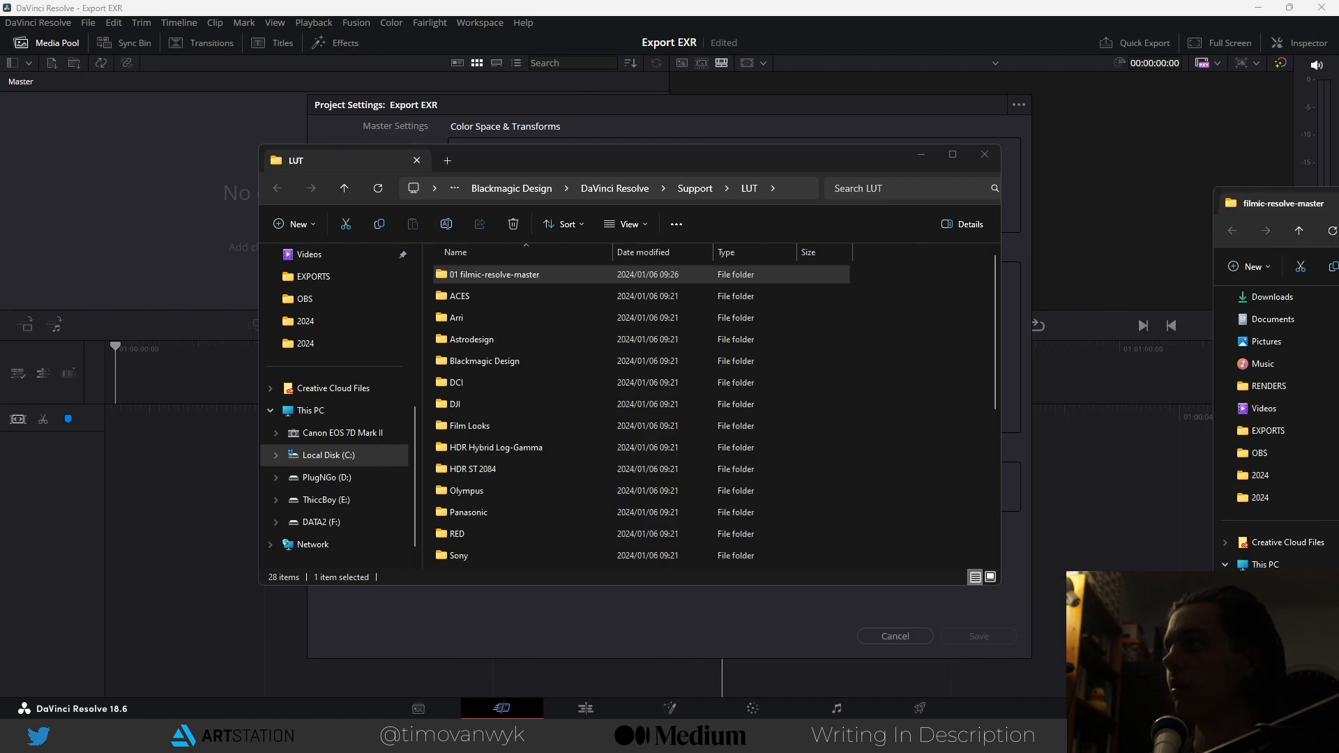
{"action": "left_click_drag", "start_coordinate": [1338, 323], "coordinate": [554, 420]}
{"action": "scroll", "coordinate": [551, 349], "scroll_direction": "down", "scroll_amount": 5}
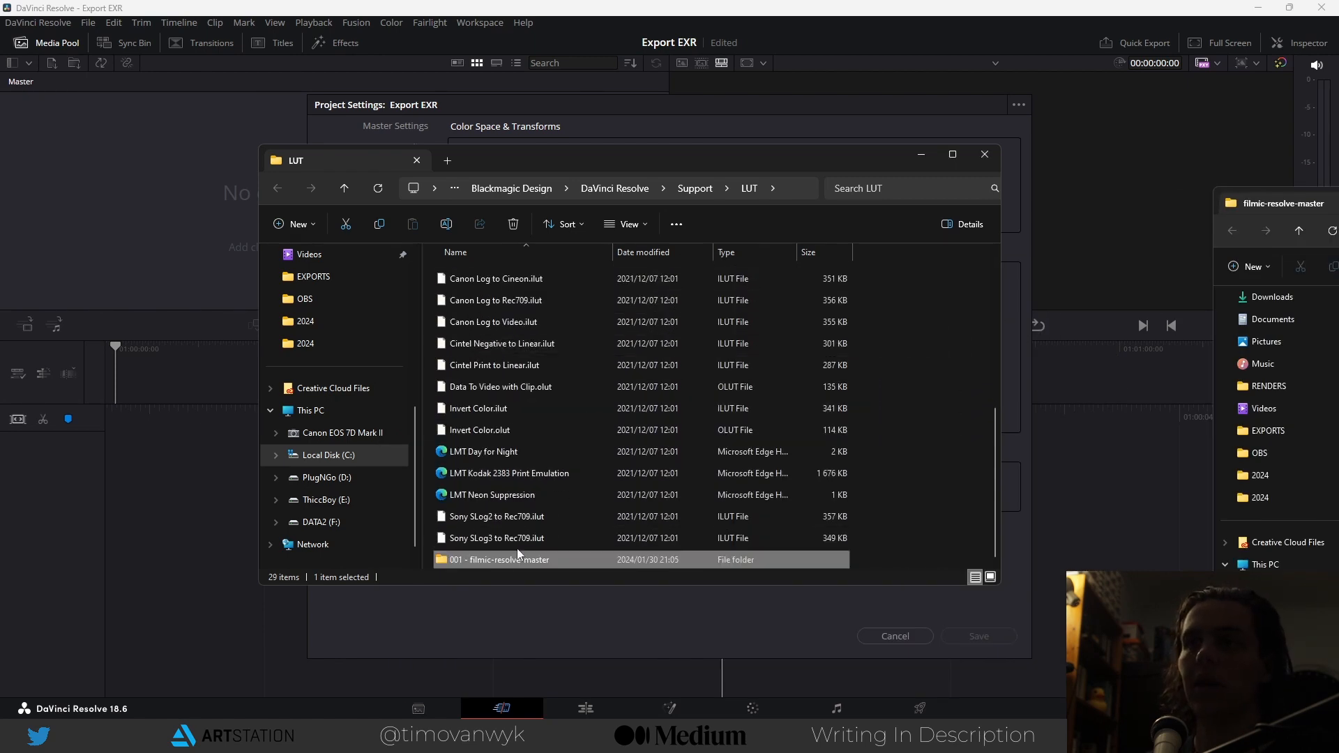
{"action": "scroll", "coordinate": [791, 418], "scroll_direction": "up", "scroll_amount": 5}
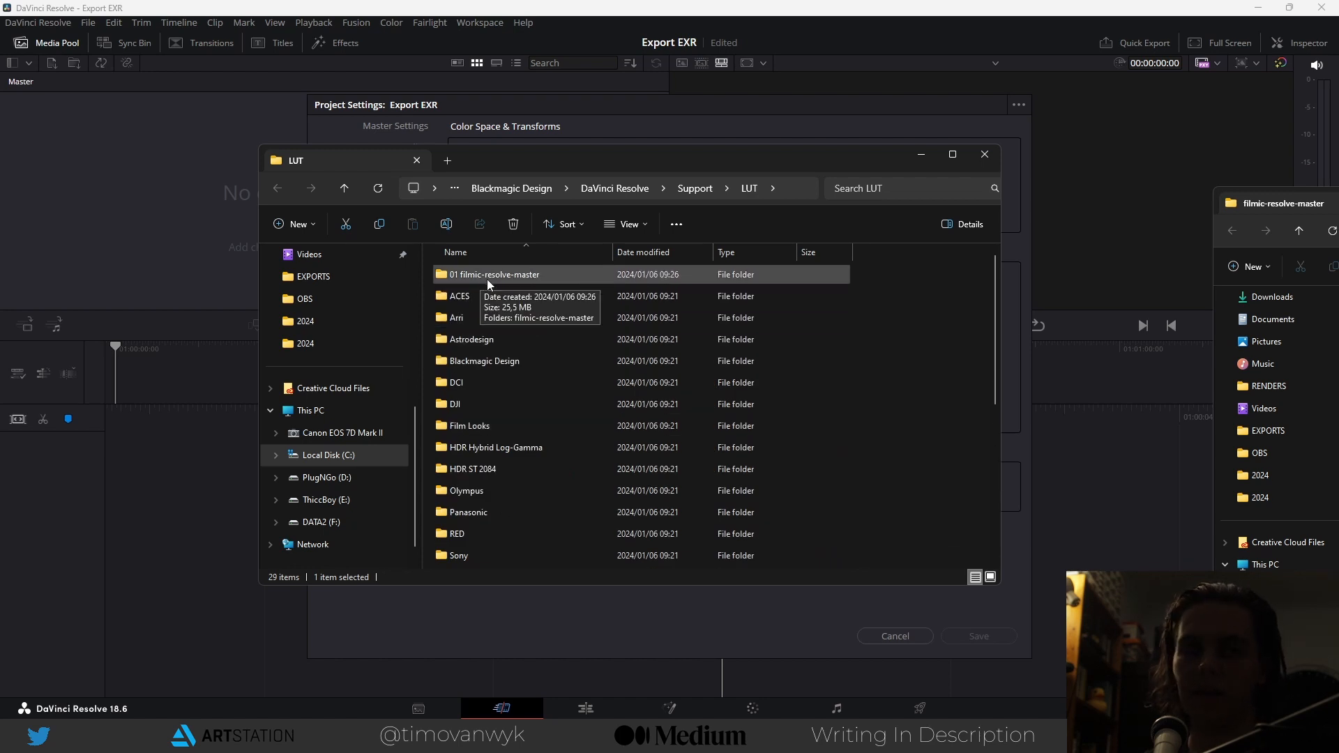
- Close the LUT folder window, update the lookup table lists and save the project settings
{"action": "left_click", "coordinate": [983, 154]}
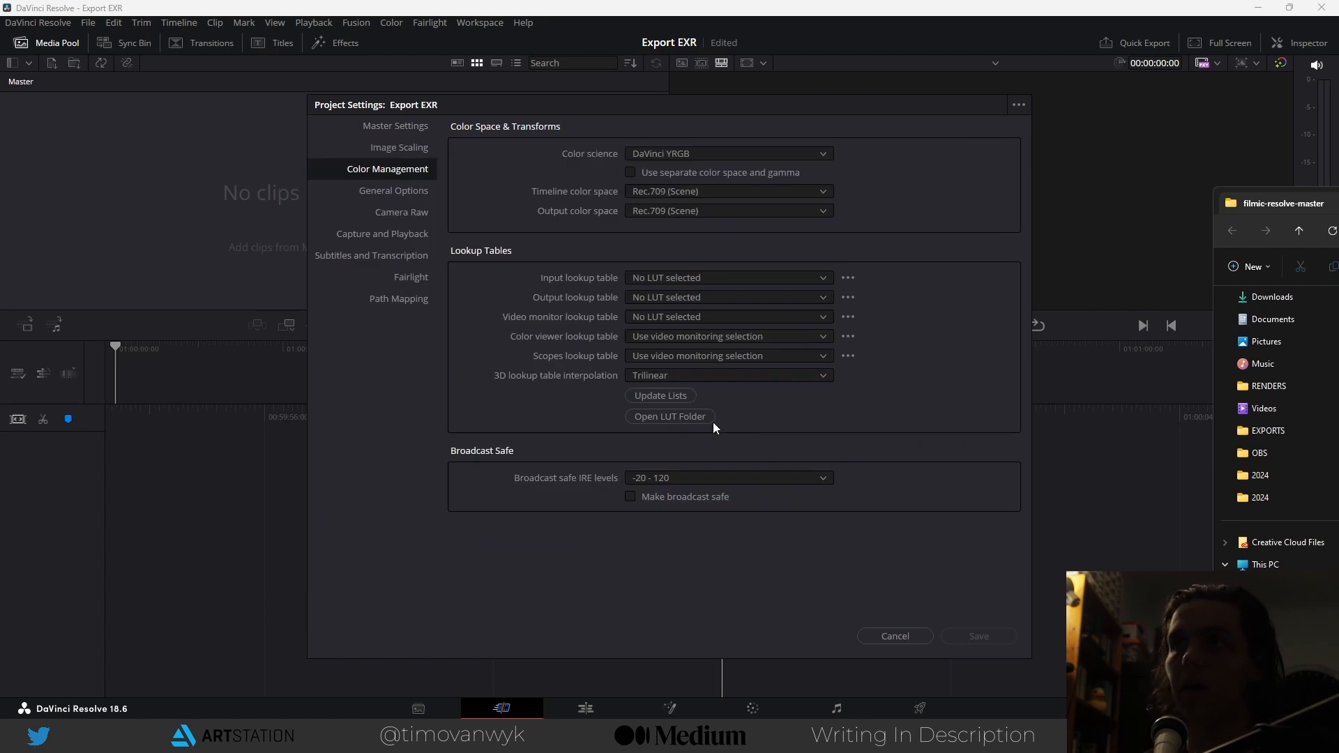
{"action": "left_click", "coordinate": [680, 396]}
{"action": "left_click", "coordinate": [973, 634]}
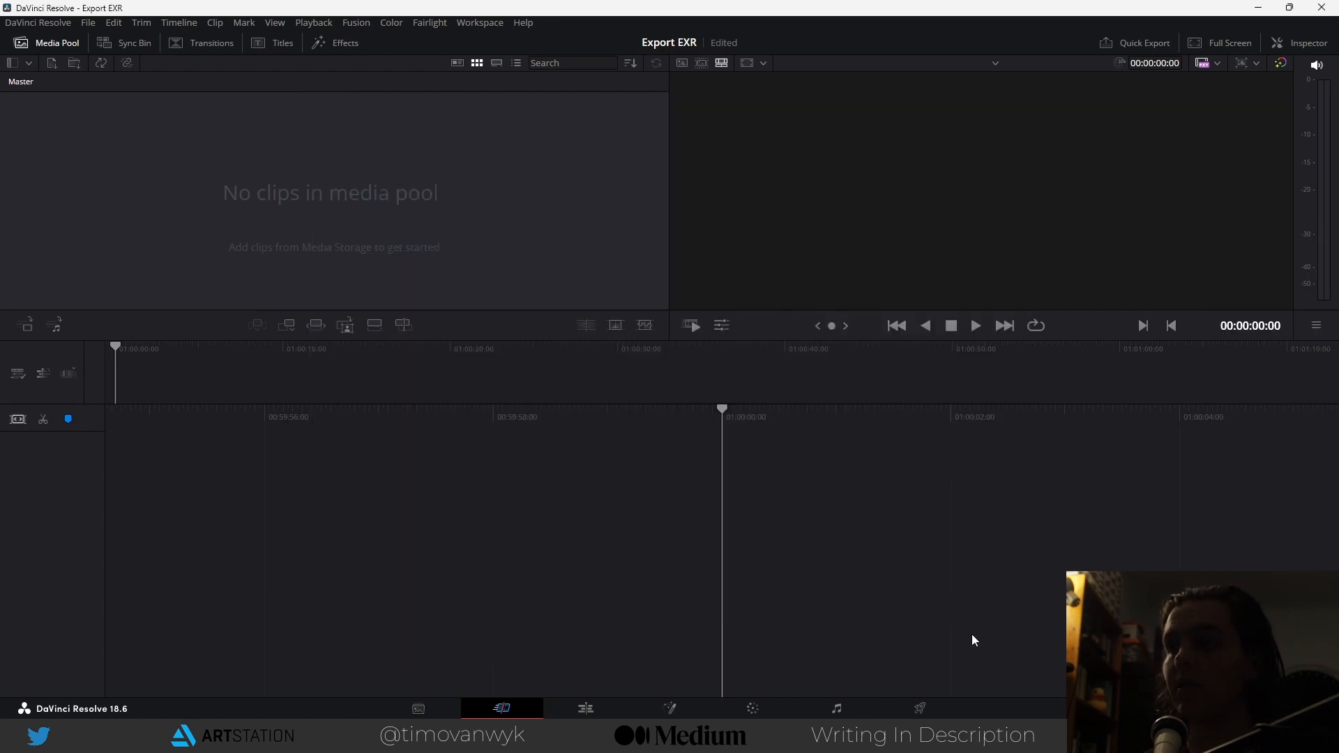
- Bring the [0001-0250].exr sequence into the media pool, place it on a new timeline and play it back
{"action": "left_click", "coordinate": [445, 713]}
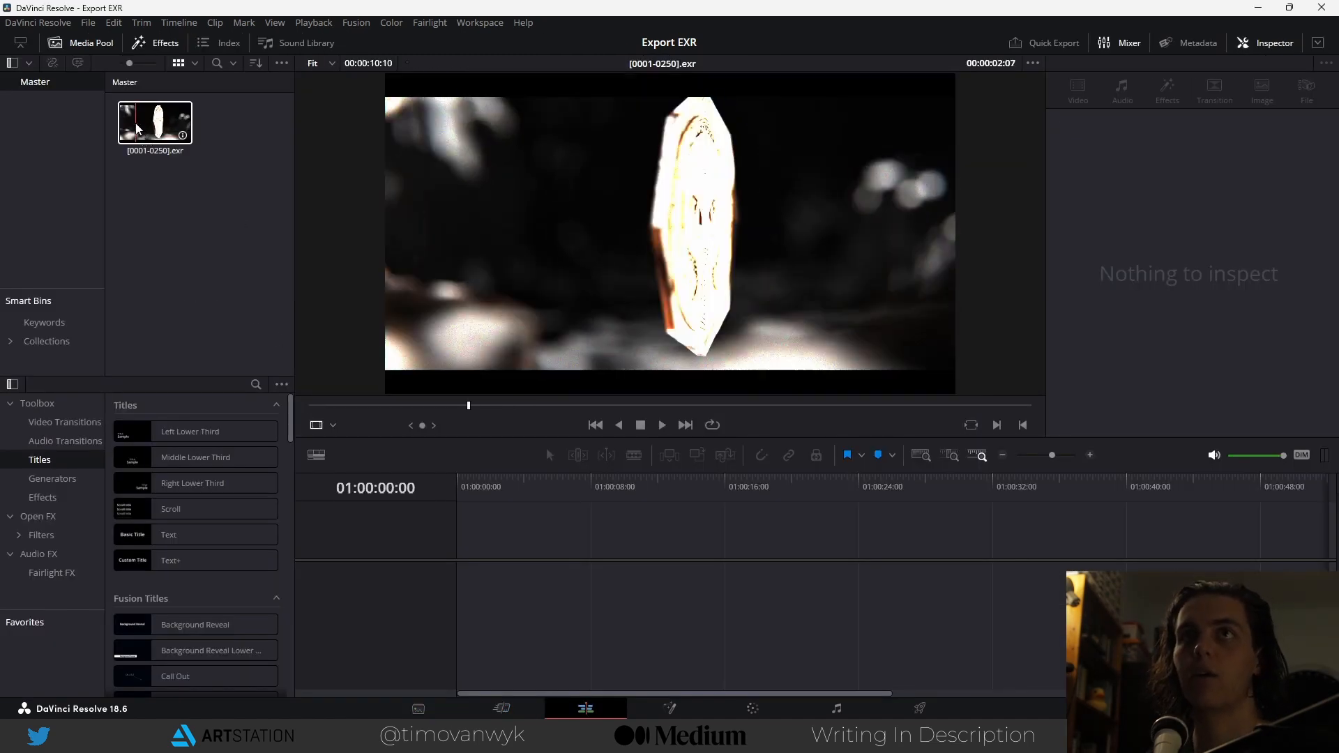
{"action": "left_click_drag", "start_coordinate": [155, 124], "coordinate": [489, 577]}
{"action": "key", "text": "space"}
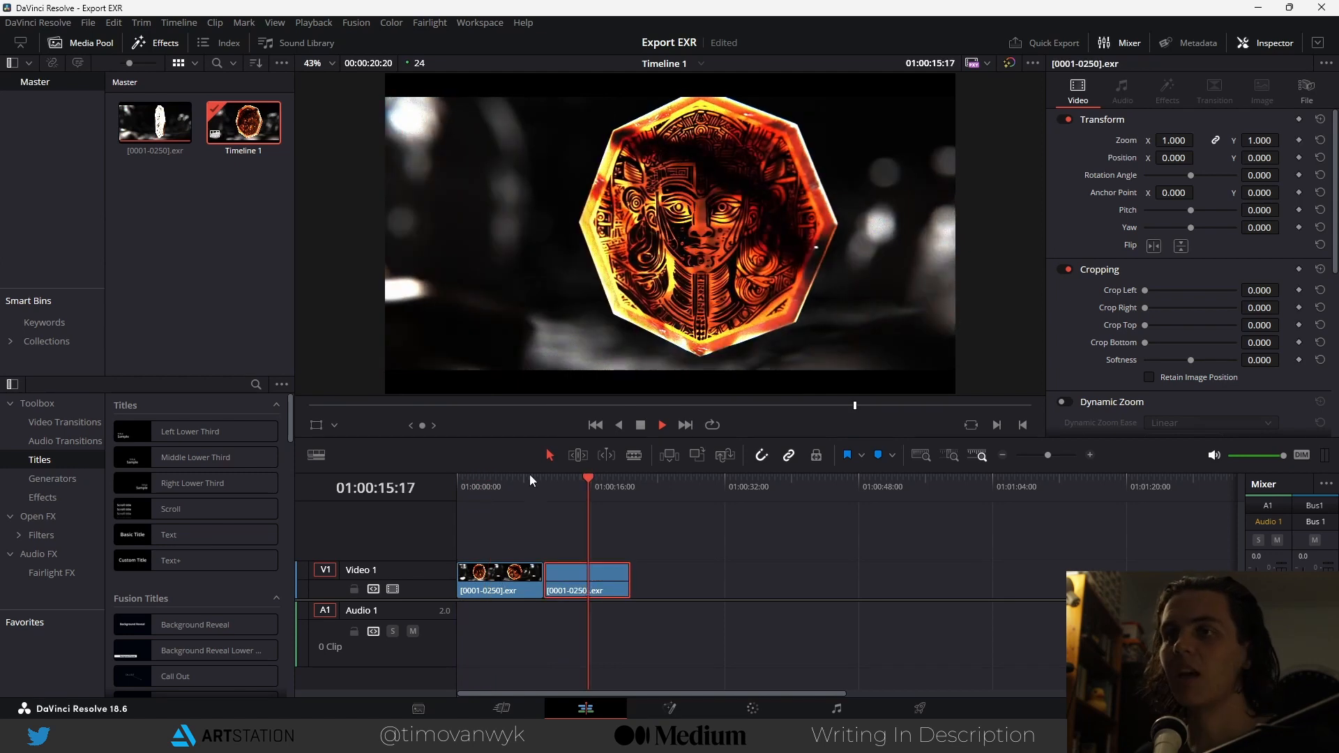
{"action": "key", "text": "space"}
- Select the first timeline clip for color grading and add a serial node after node 01
{"action": "left_click", "coordinate": [593, 594]}
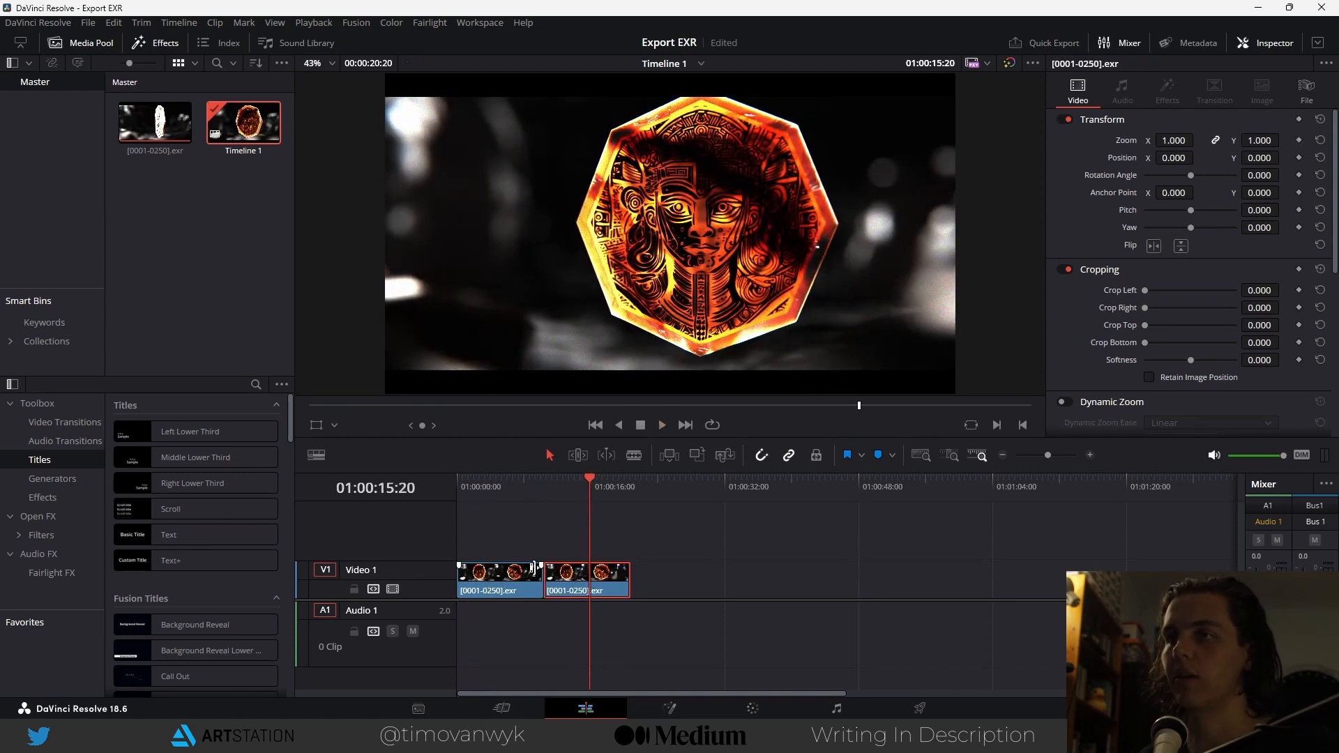
{"action": "left_click", "coordinate": [525, 497]}
{"action": "left_click", "coordinate": [533, 572]}
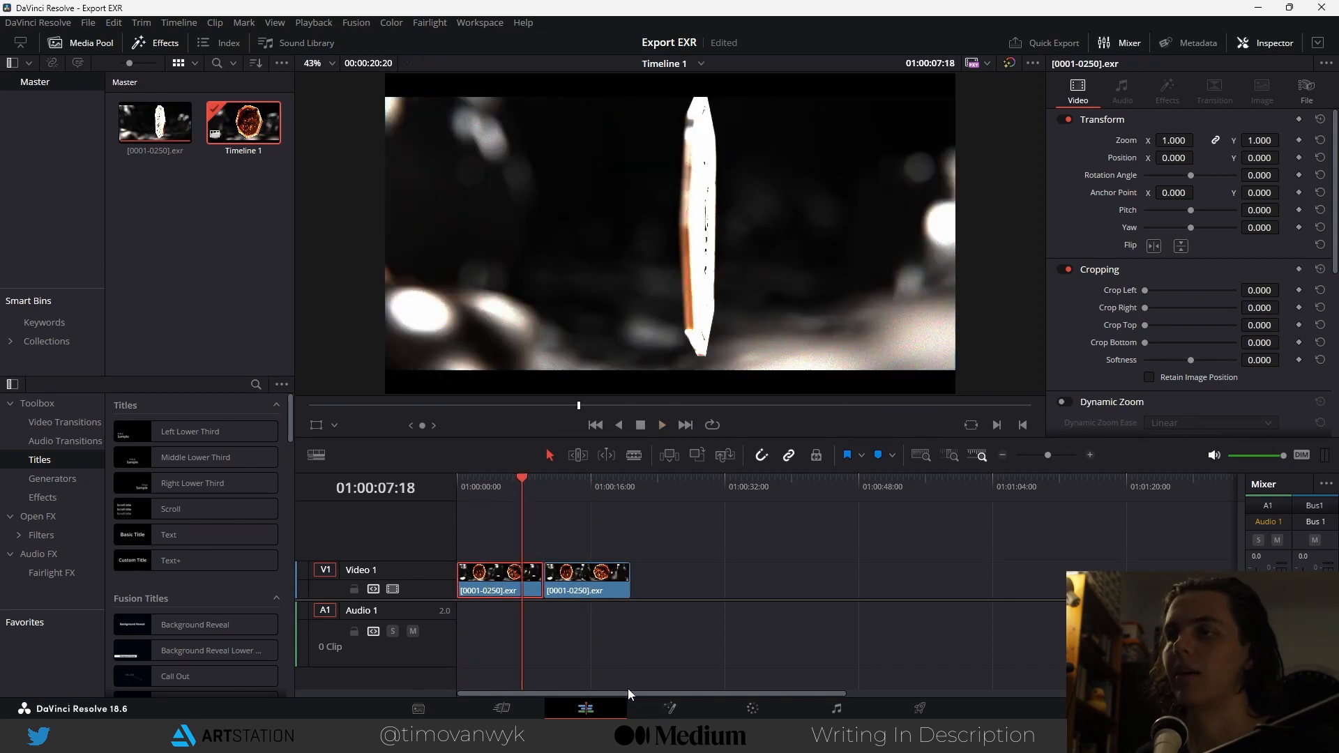
{"action": "left_click", "coordinate": [764, 706]}
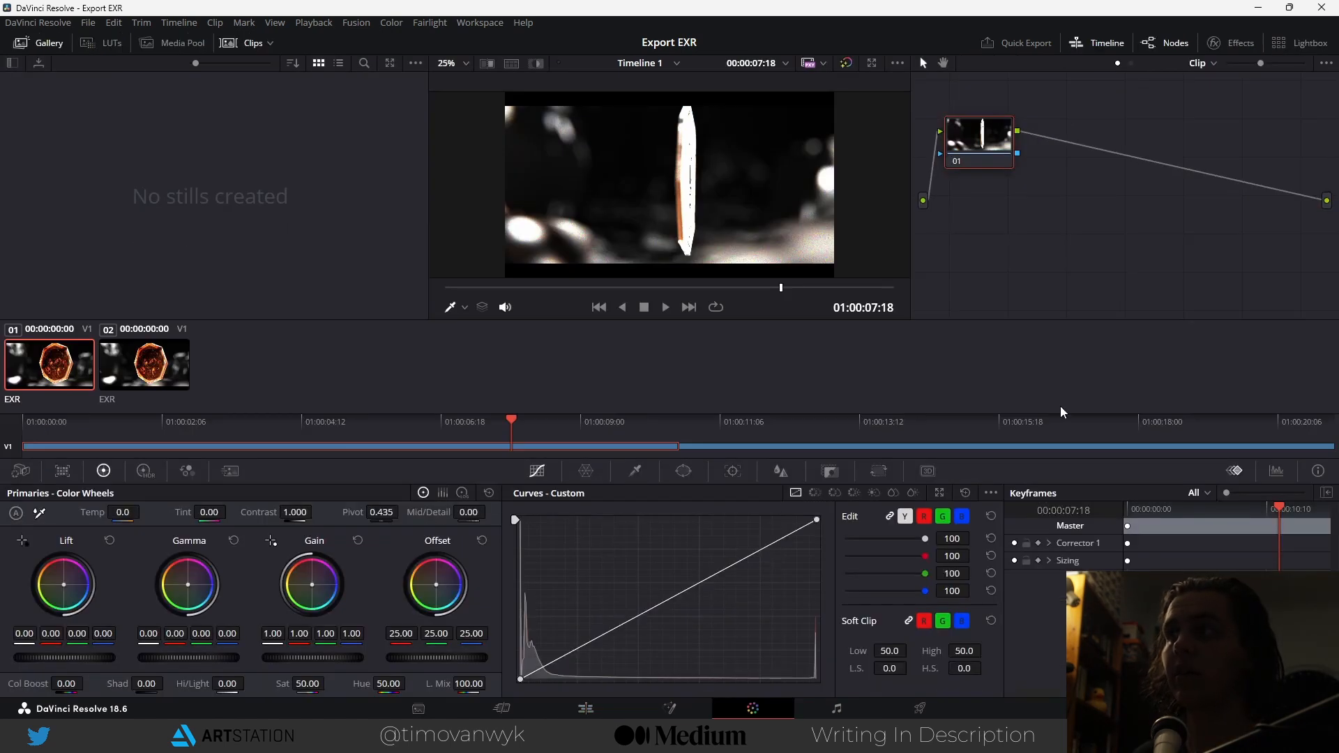
{"action": "right_click", "coordinate": [972, 136]}
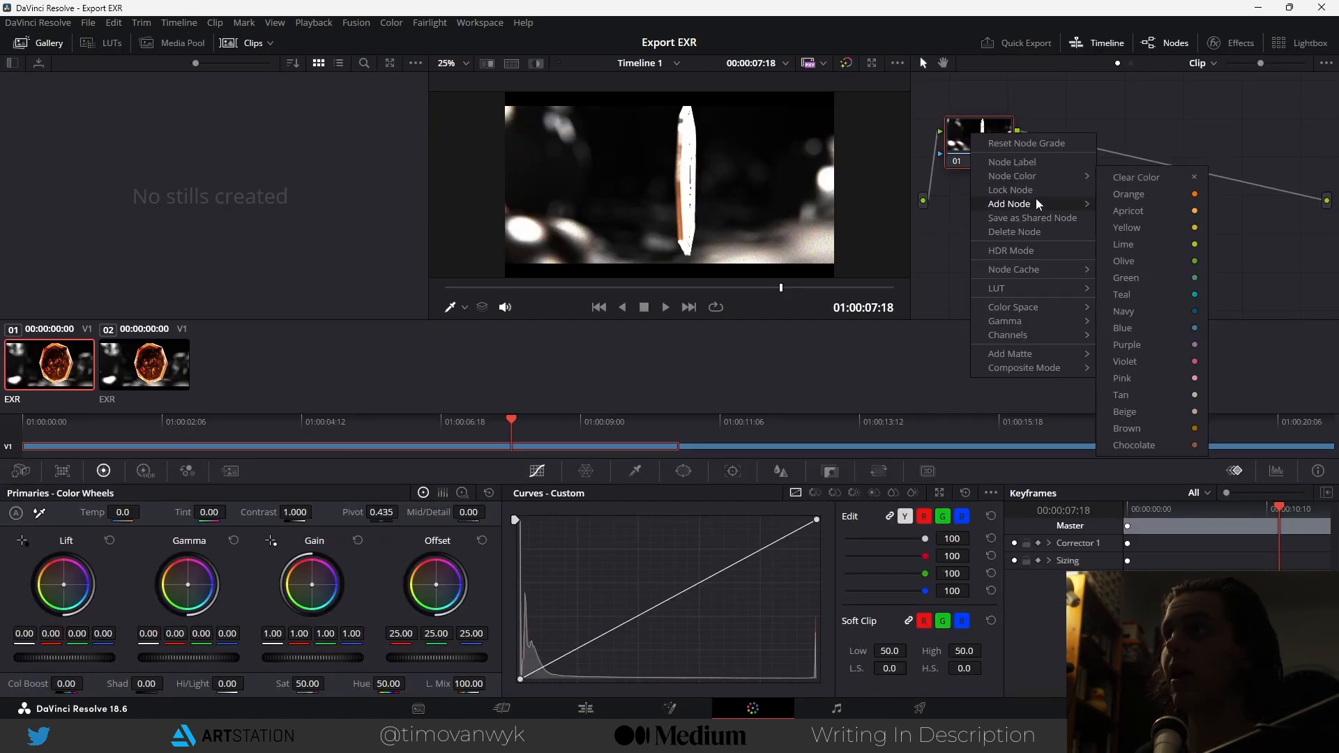
{"action": "mouse_move", "coordinate": [1039, 204]}
{"action": "left_click", "coordinate": [1155, 203]}
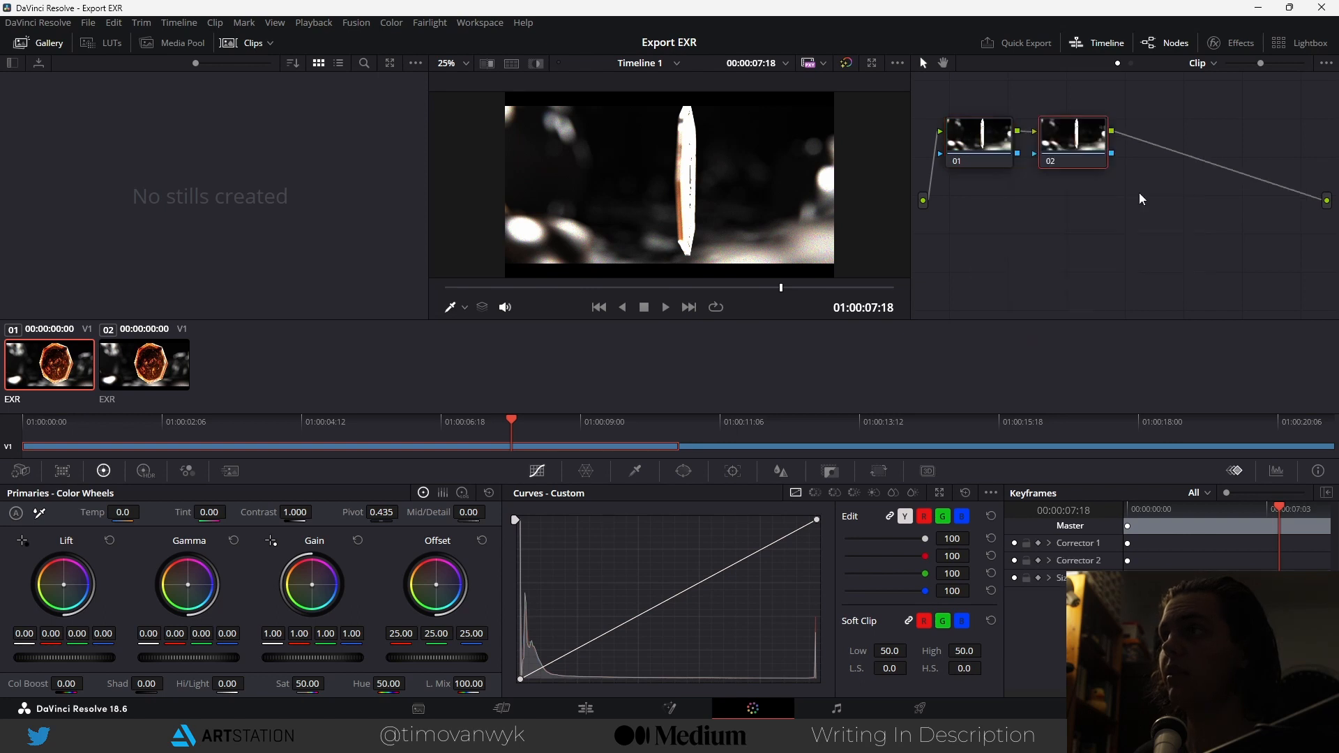
- Apply the "Filmic Resolve - Scene Linear to Base Encoding" LUT from 001 - filmic-resolve-master to node 02
{"action": "right_click", "coordinate": [1083, 146]}
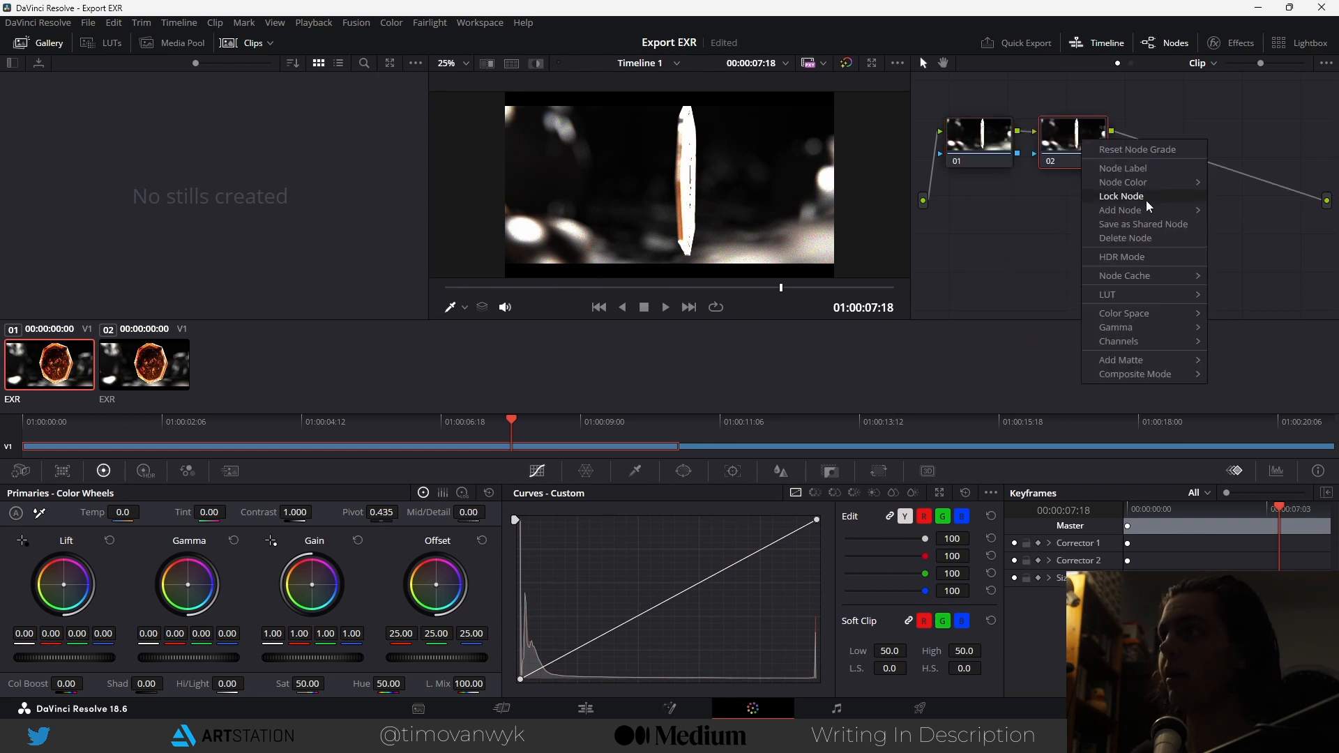
{"action": "mouse_move", "coordinate": [1143, 292]}
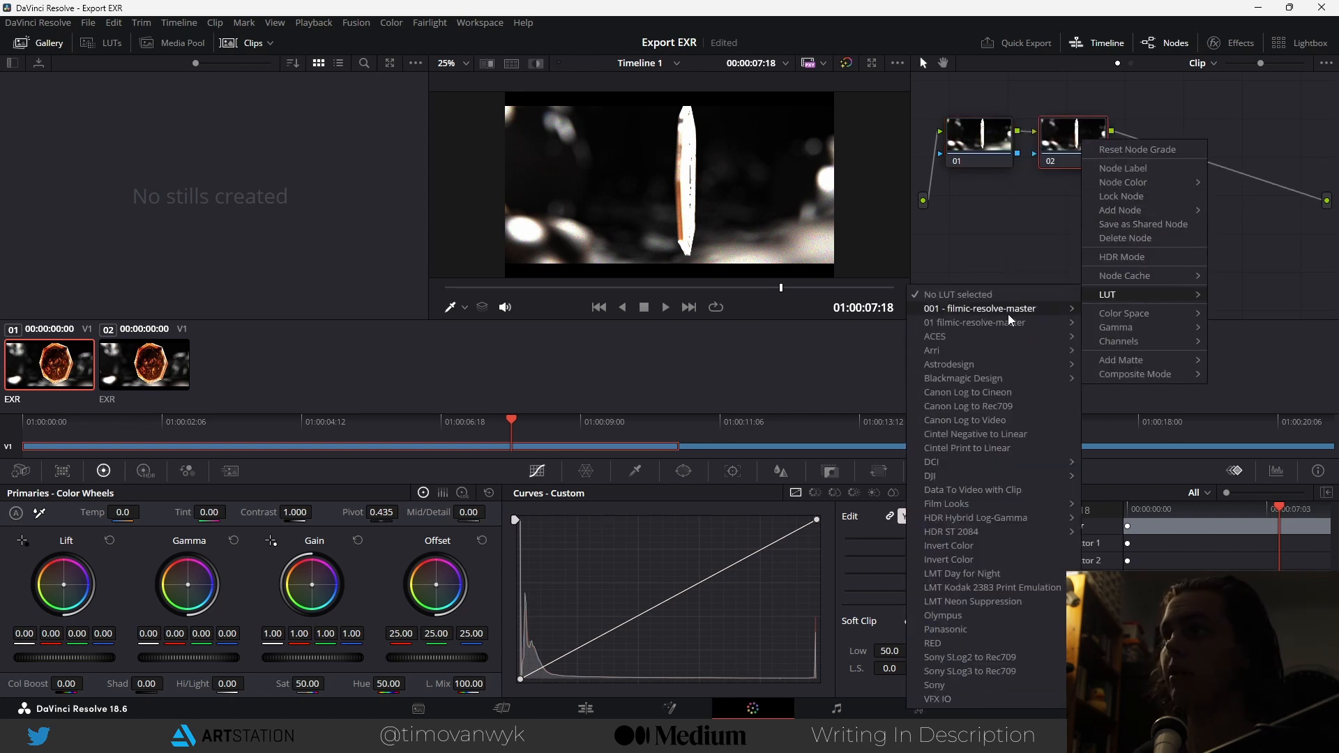
{"action": "mouse_move", "coordinate": [1005, 311]}
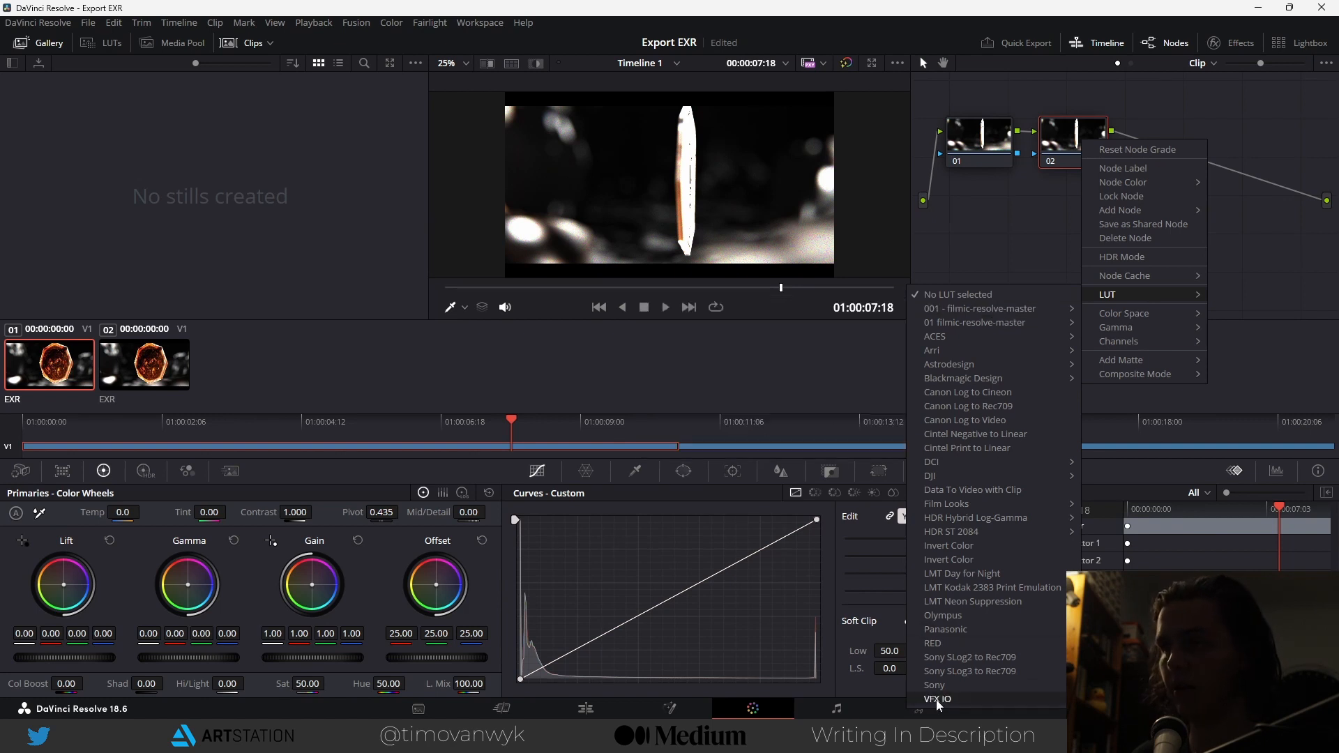
{"action": "mouse_move", "coordinate": [947, 310]}
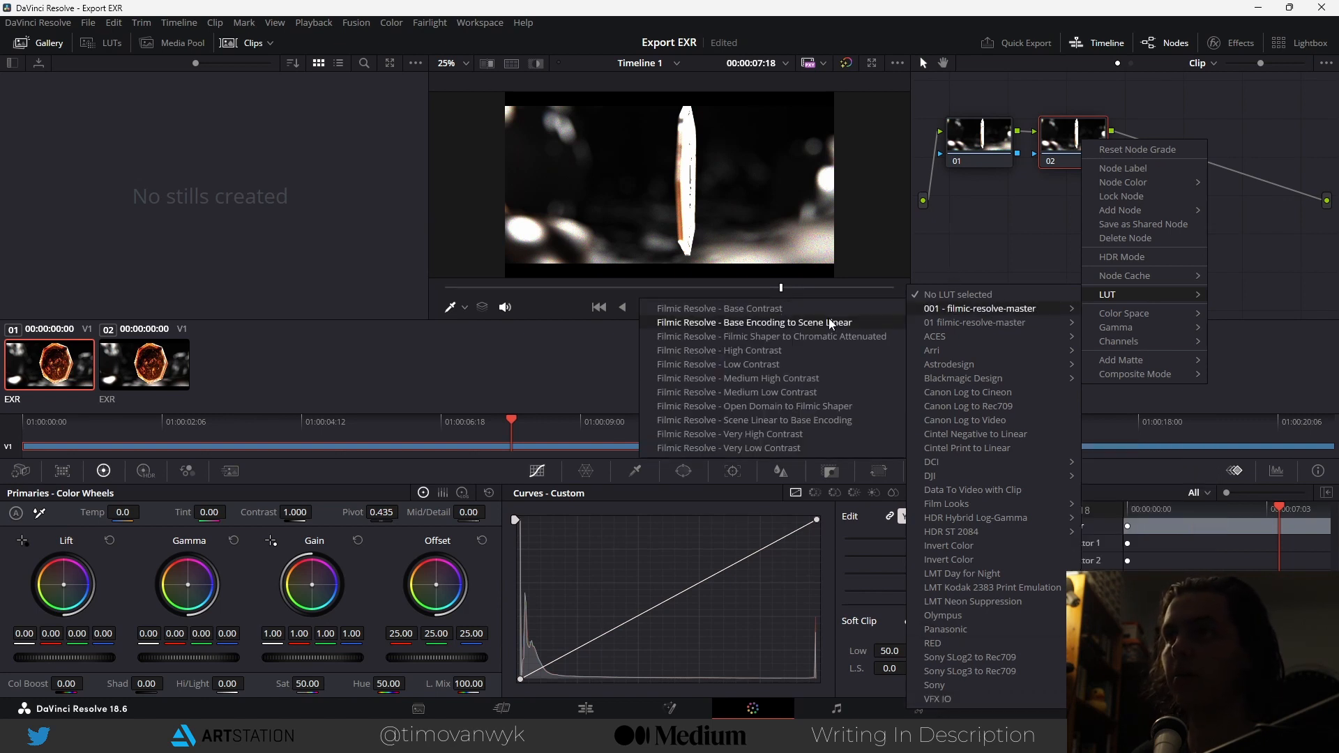
{"action": "left_click", "coordinate": [817, 419]}
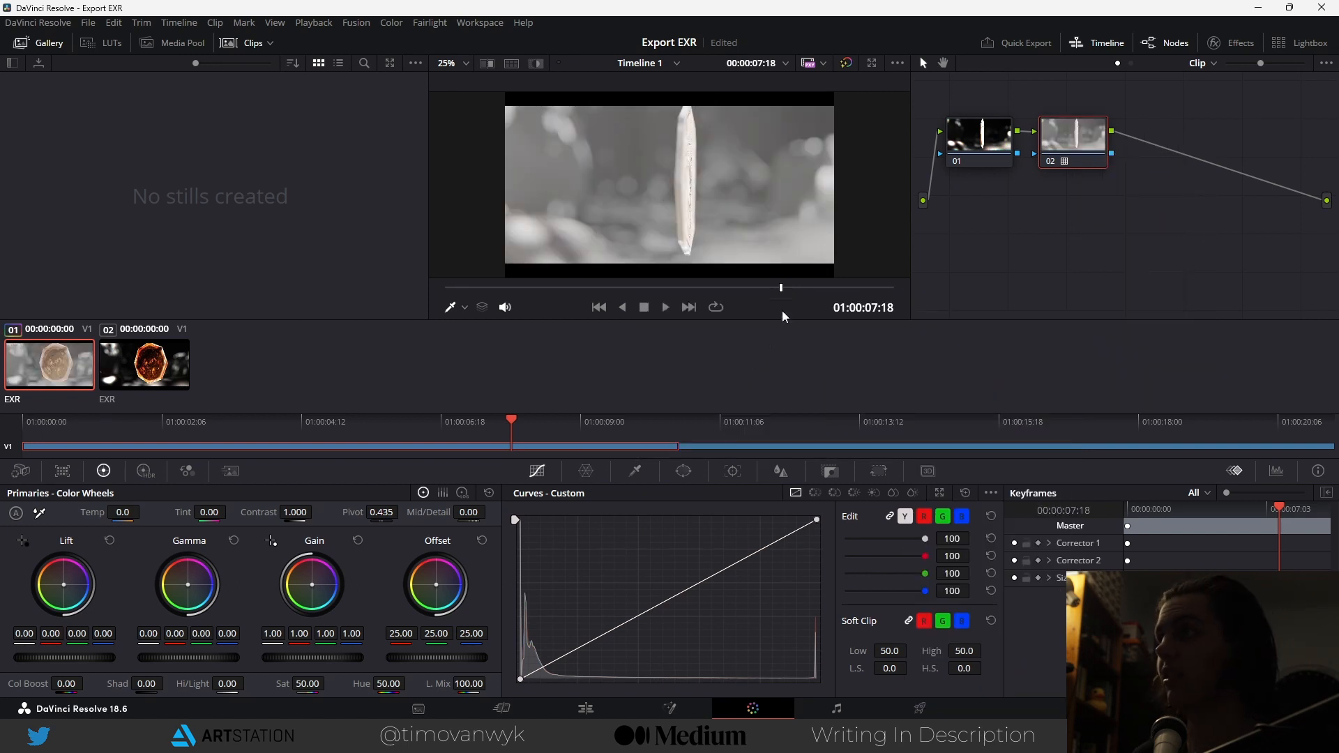
- Add a serial node after node 02 and apply the "Filmic Resolve - Base Contrast" LUT to it
{"action": "right_click", "coordinate": [1083, 146]}
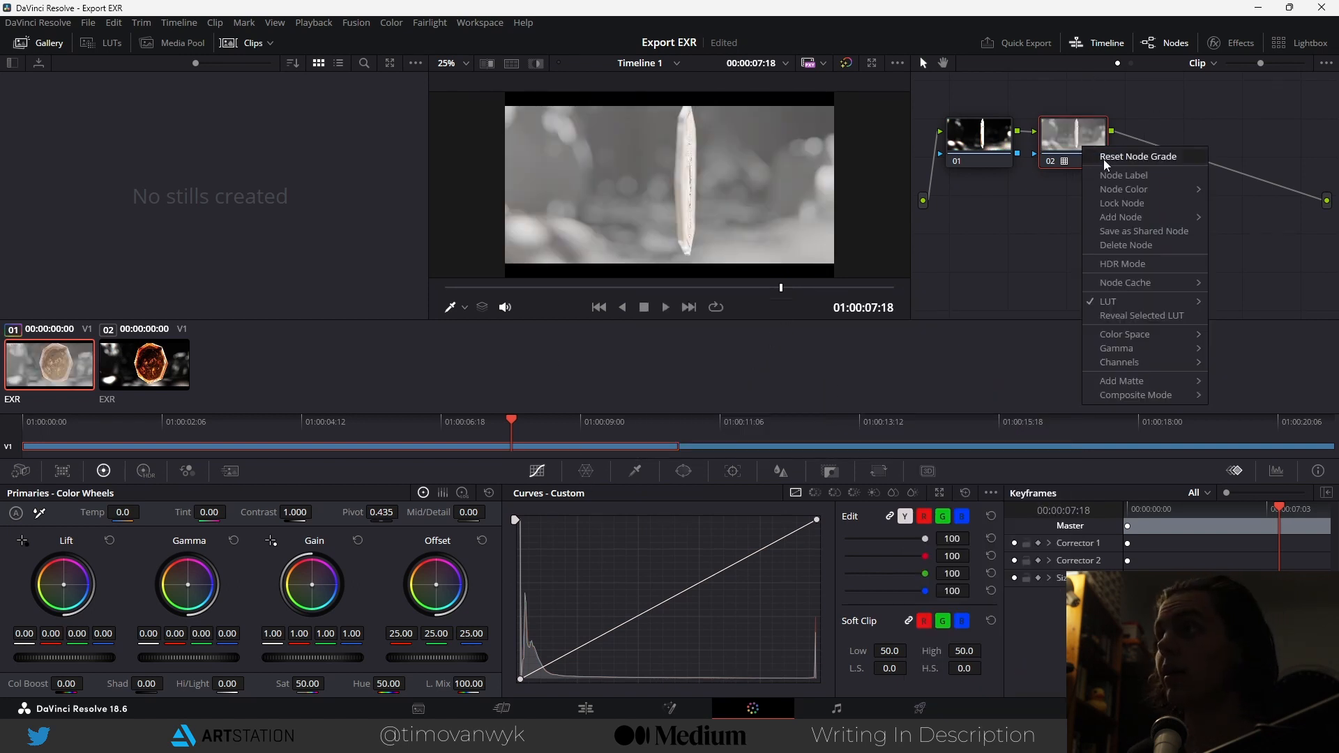
{"action": "mouse_move", "coordinate": [1158, 218]}
{"action": "left_click", "coordinate": [1245, 224]}
{"action": "right_click", "coordinate": [1150, 125]}
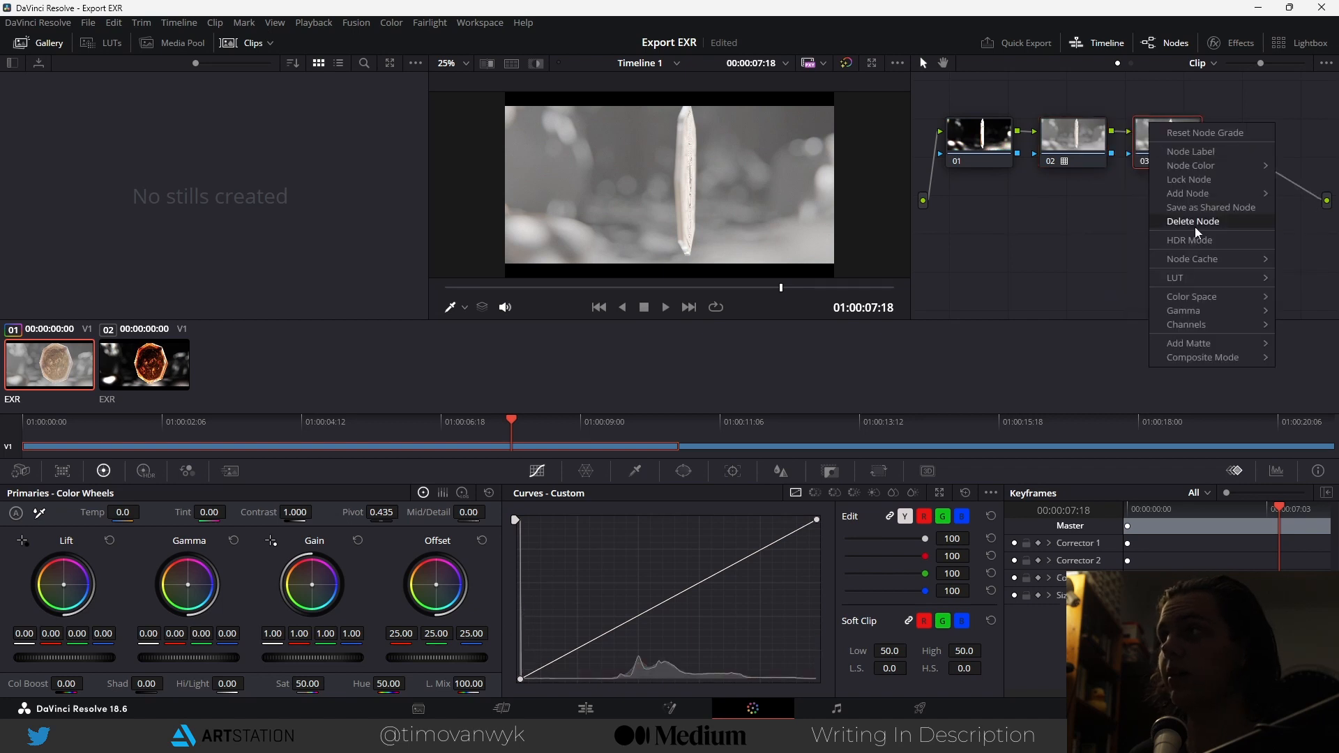
{"action": "mouse_move", "coordinate": [1194, 277]}
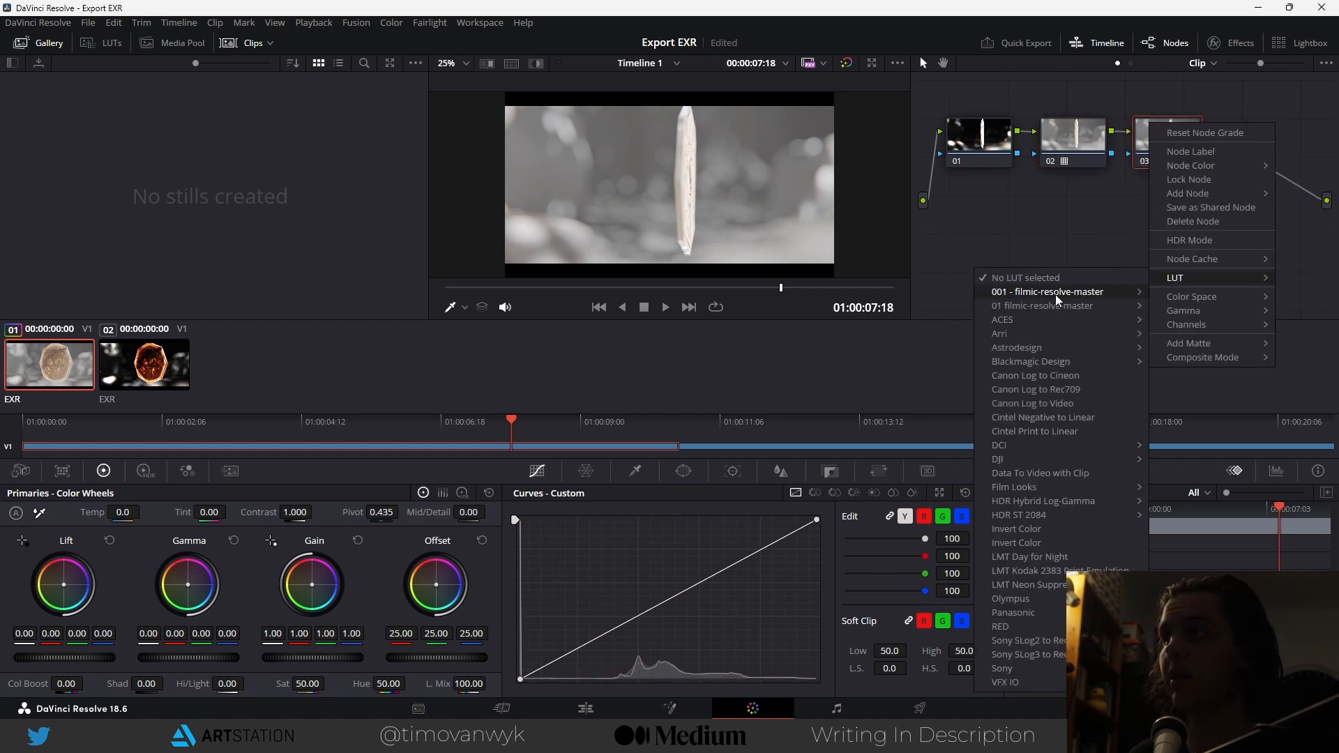
{"action": "mouse_move", "coordinate": [1056, 293]}
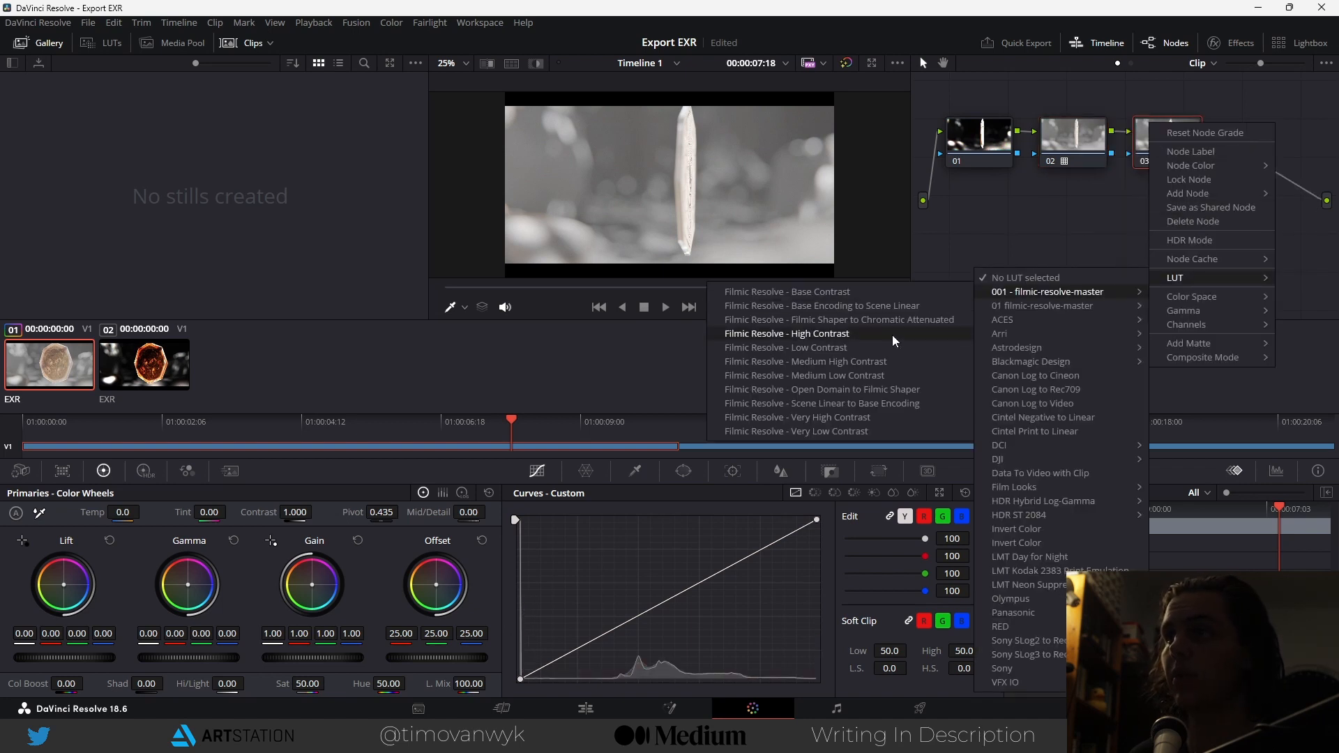
{"action": "left_click", "coordinate": [877, 294]}
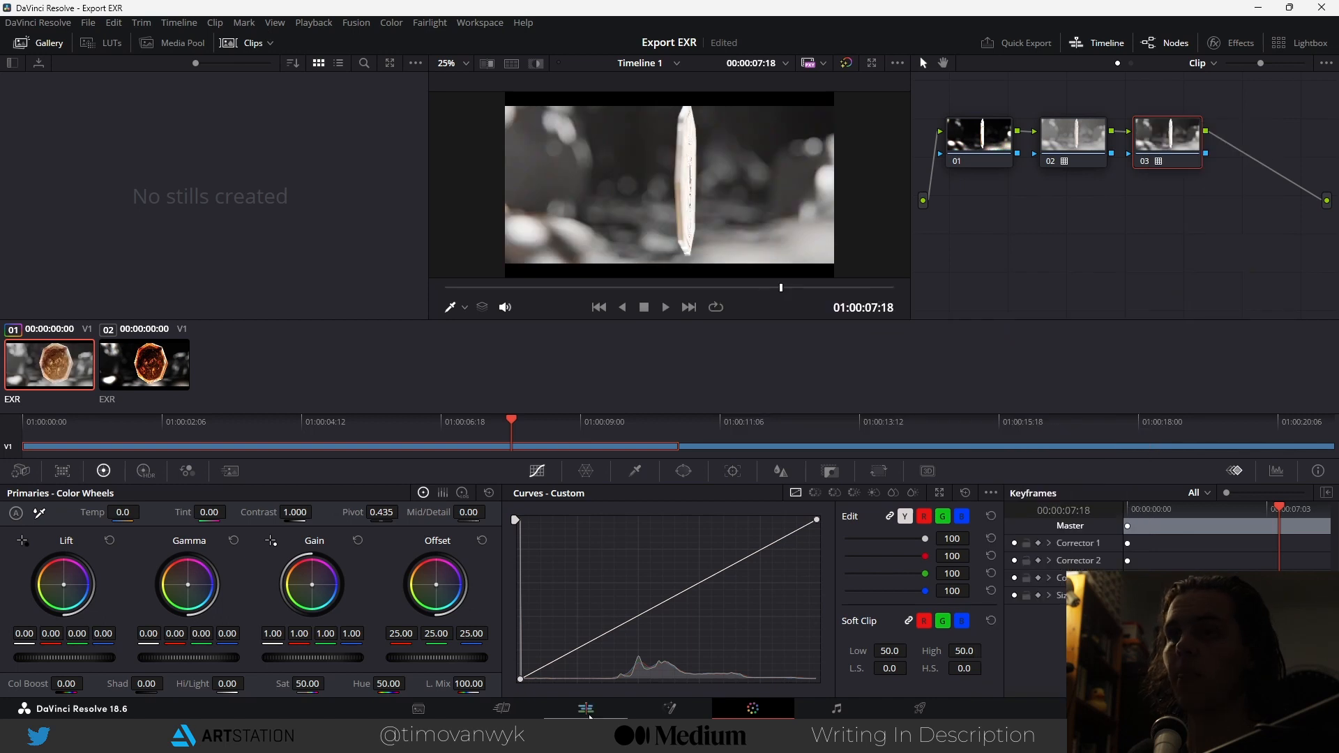
- At about 01:00:02:02, add a serial node after node 03 and lower its Gamma to -0.19
{"action": "left_click", "coordinate": [590, 716]}
{"action": "left_click_drag", "start_coordinate": [539, 489], "coordinate": [474, 505]}
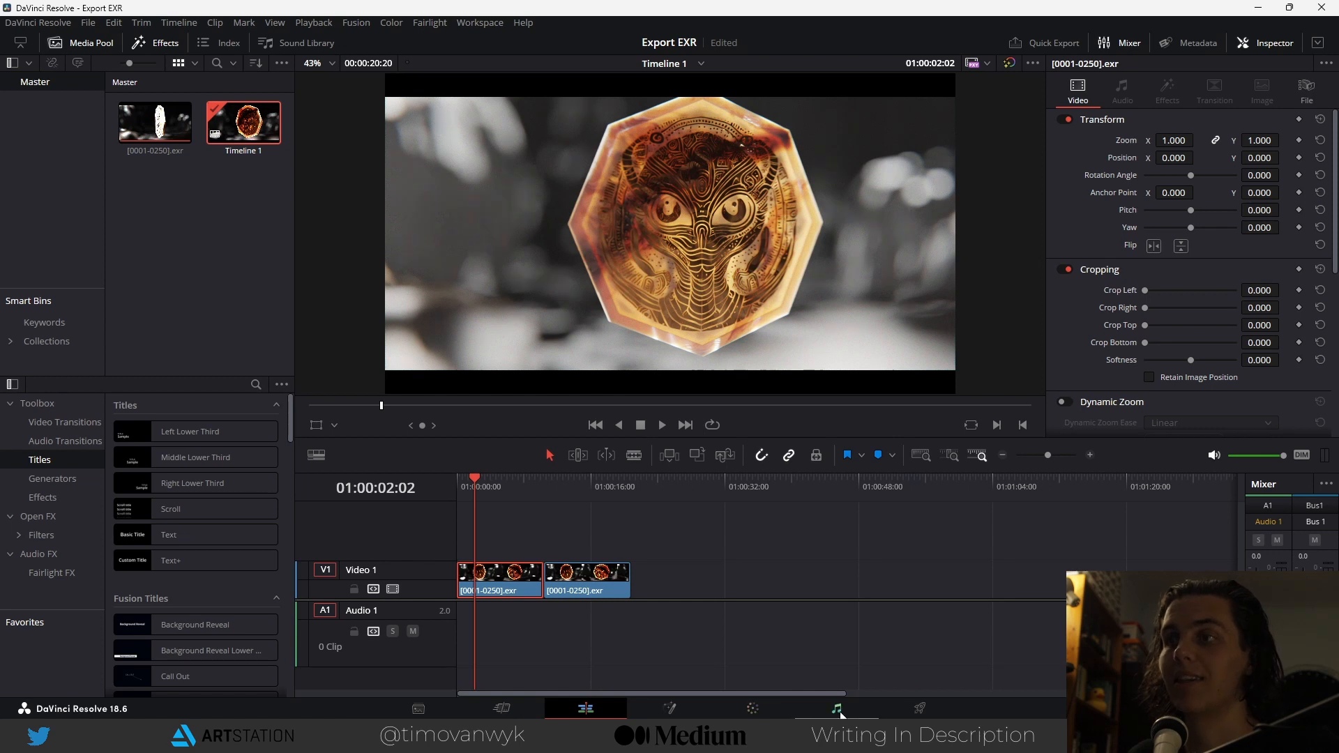
{"action": "left_click", "coordinate": [776, 717]}
{"action": "right_click", "coordinate": [1171, 146]}
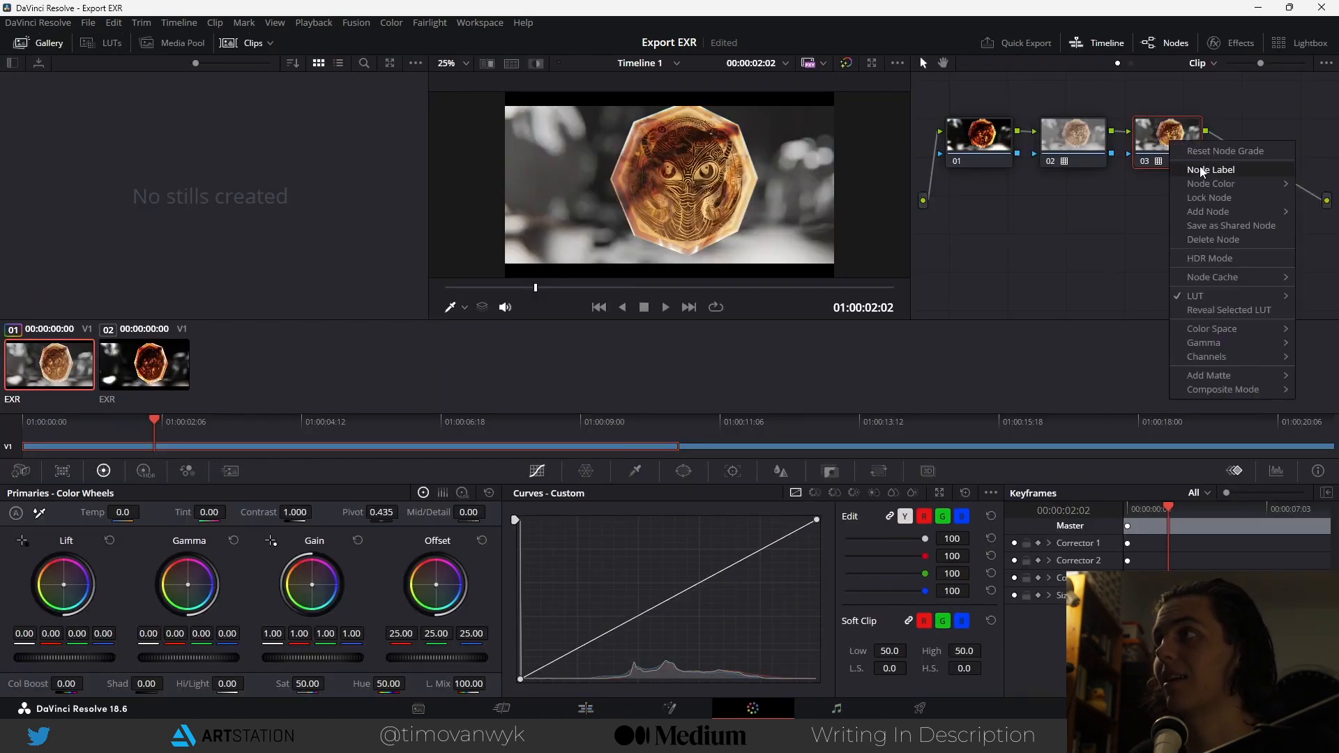
{"action": "mouse_move", "coordinate": [1229, 210]}
{"action": "left_click", "coordinate": [1133, 211]}
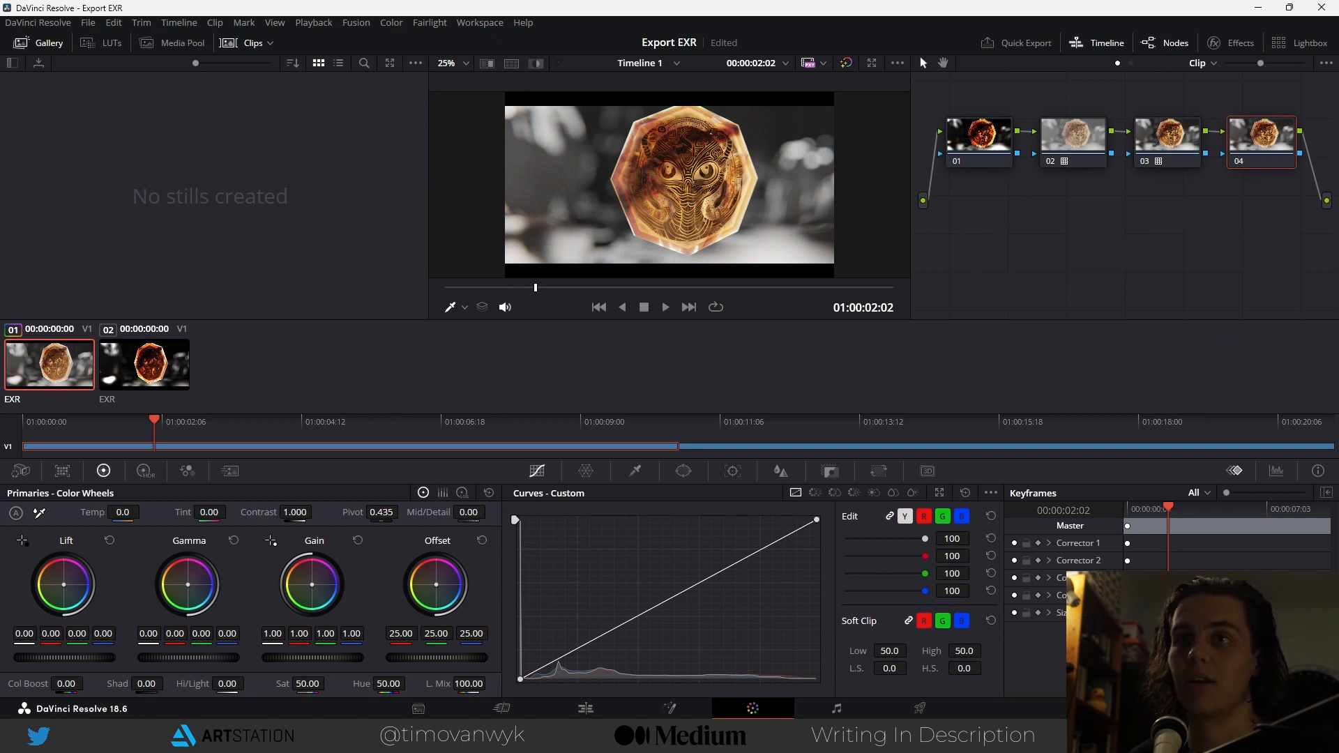
{"action": "left_click_drag", "start_coordinate": [189, 658], "coordinate": [144, 657]}
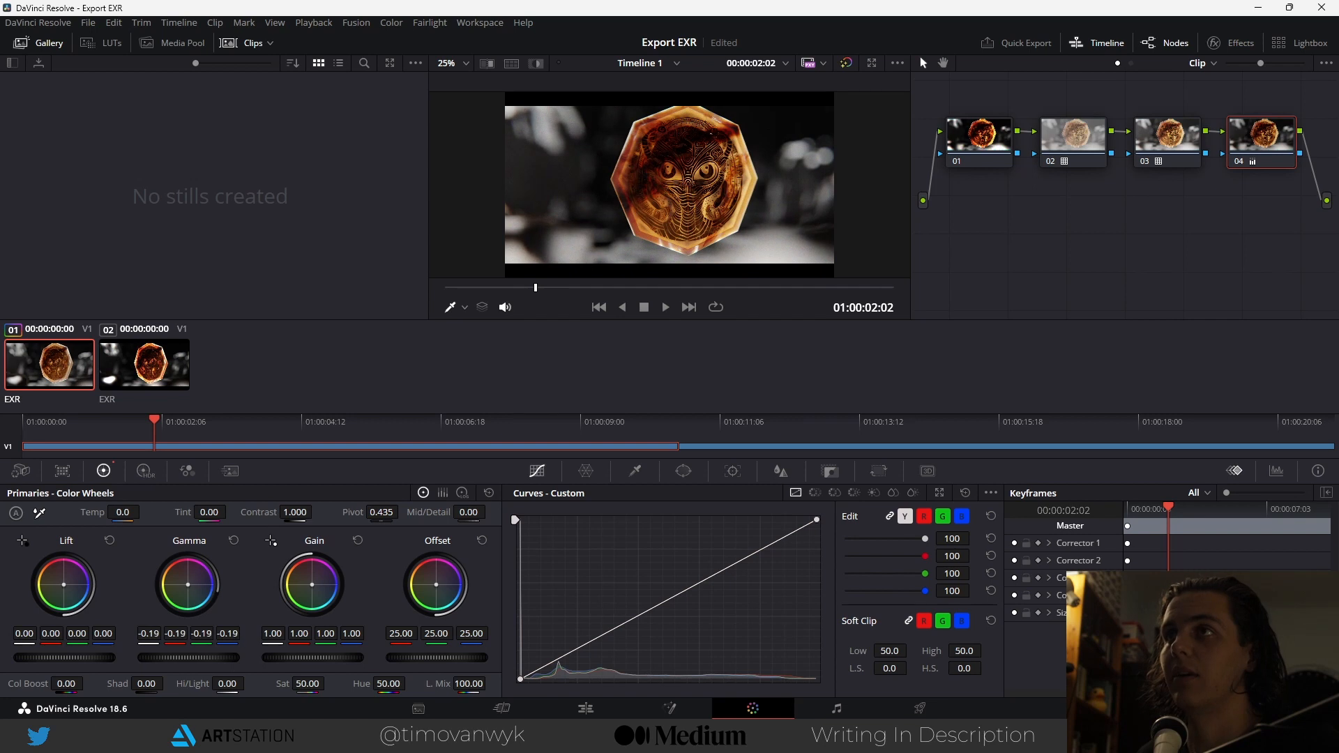
- Play back the graded clip on the edit timeline and check the media pool's display options
{"action": "left_click", "coordinate": [600, 714]}
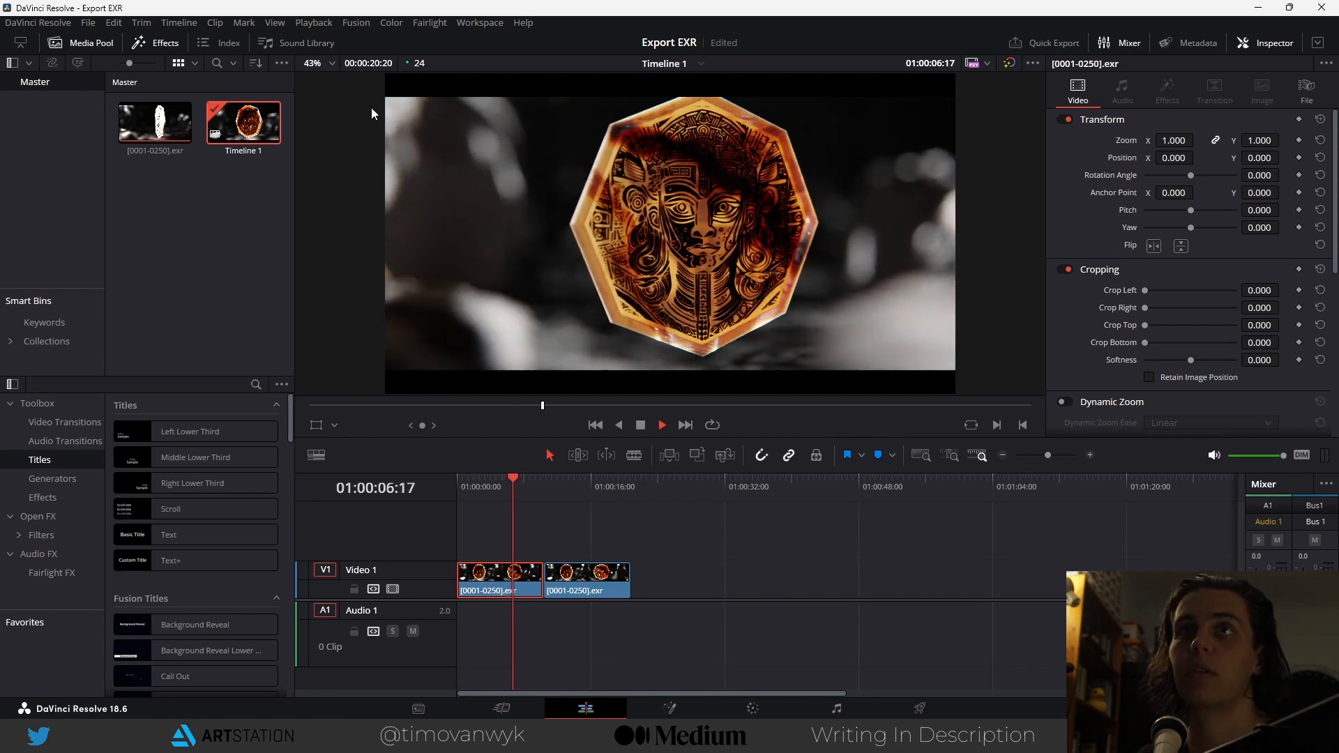
{"action": "left_click", "coordinate": [281, 63]}
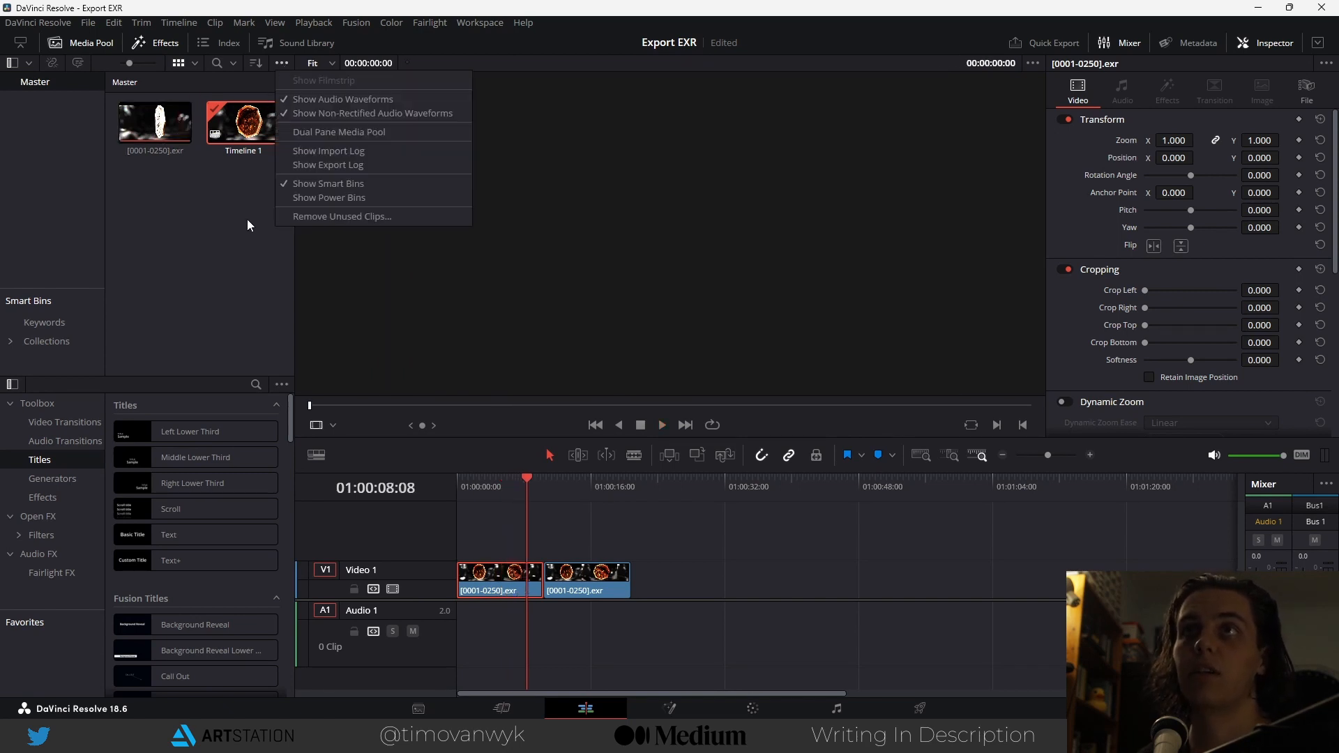
{"action": "left_click", "coordinate": [247, 225]}
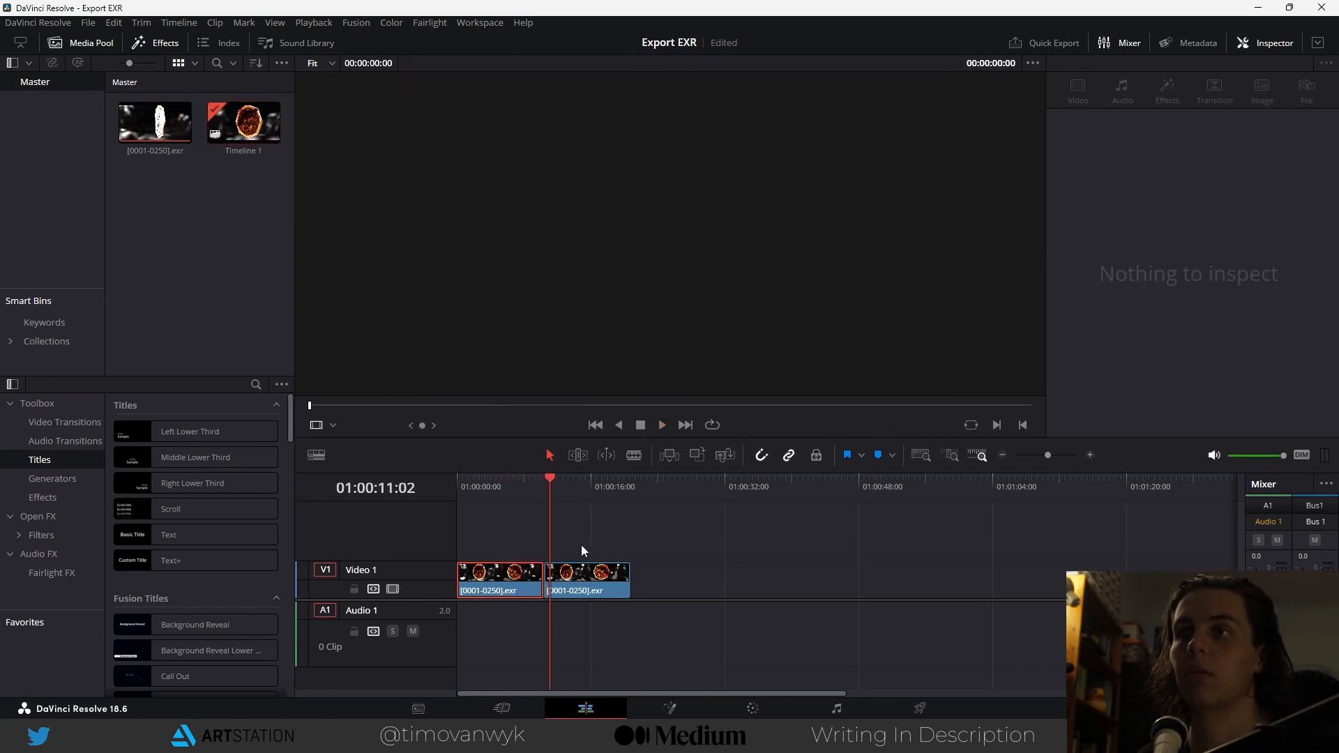
- Set the frame display mode of the media storage to Individual for the EXR folder
{"action": "key", "text": "shift+2"}
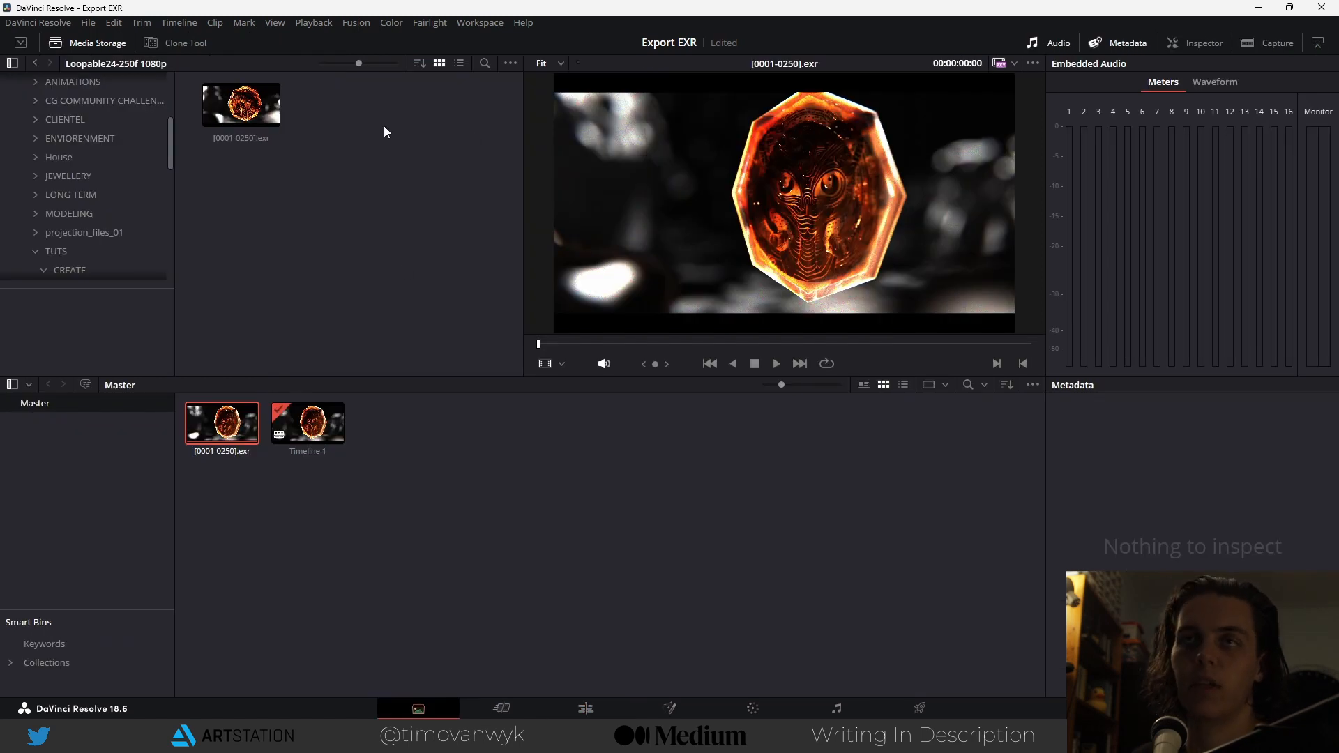
{"action": "left_click", "coordinate": [240, 105]}
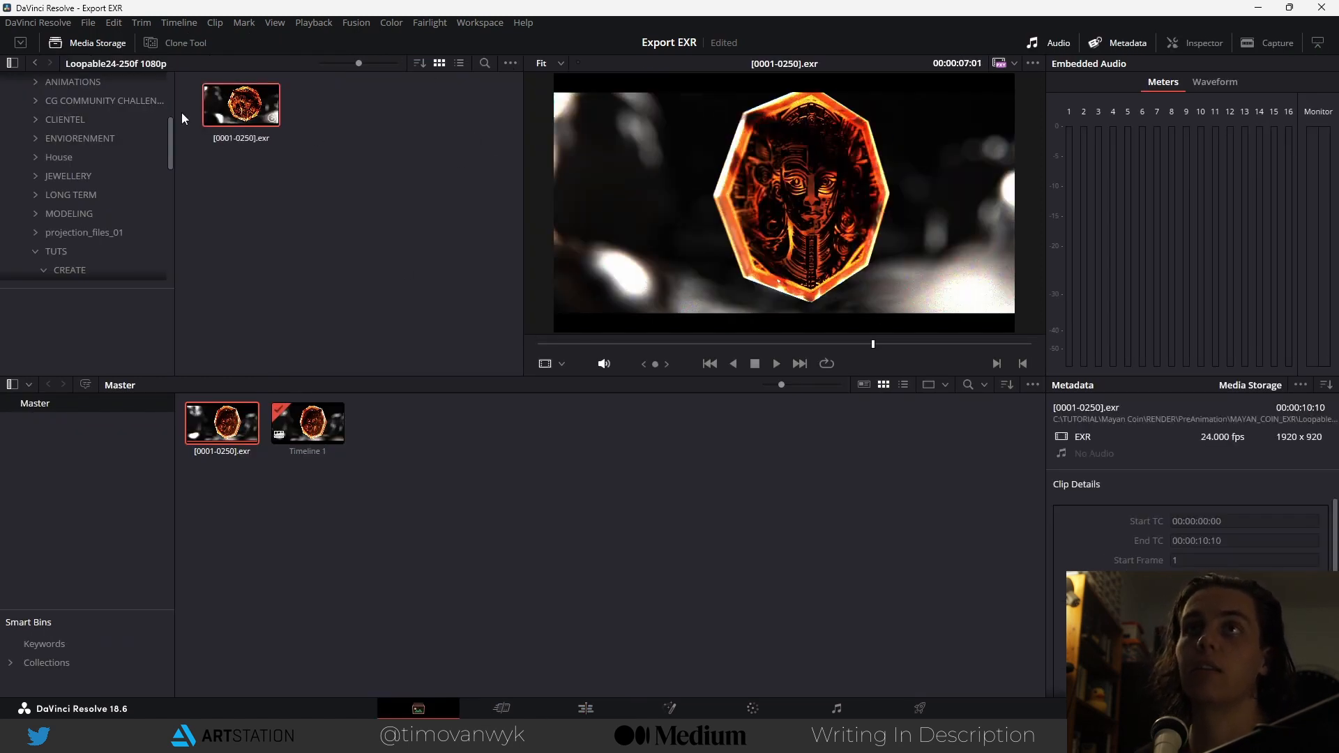
{"action": "left_click", "coordinate": [512, 63]}
{"action": "mouse_move", "coordinate": [518, 81]}
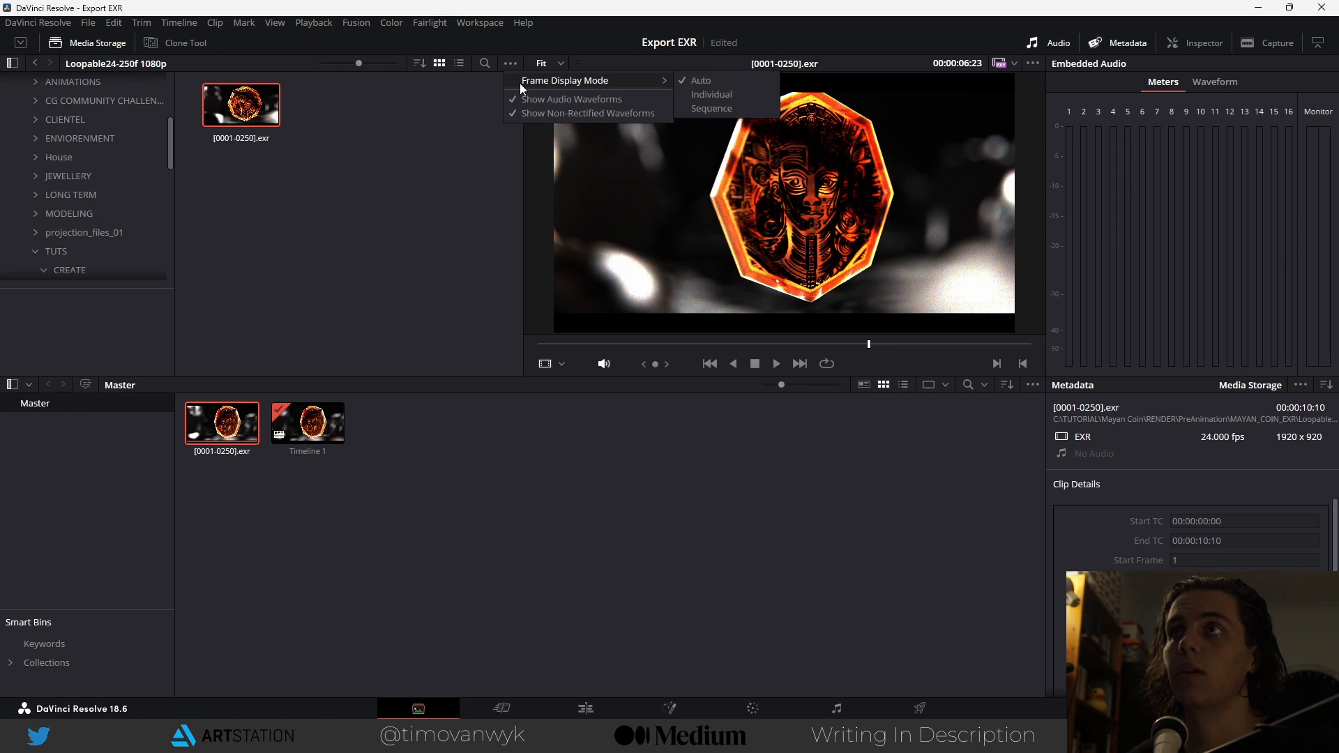
{"action": "left_click", "coordinate": [735, 90]}
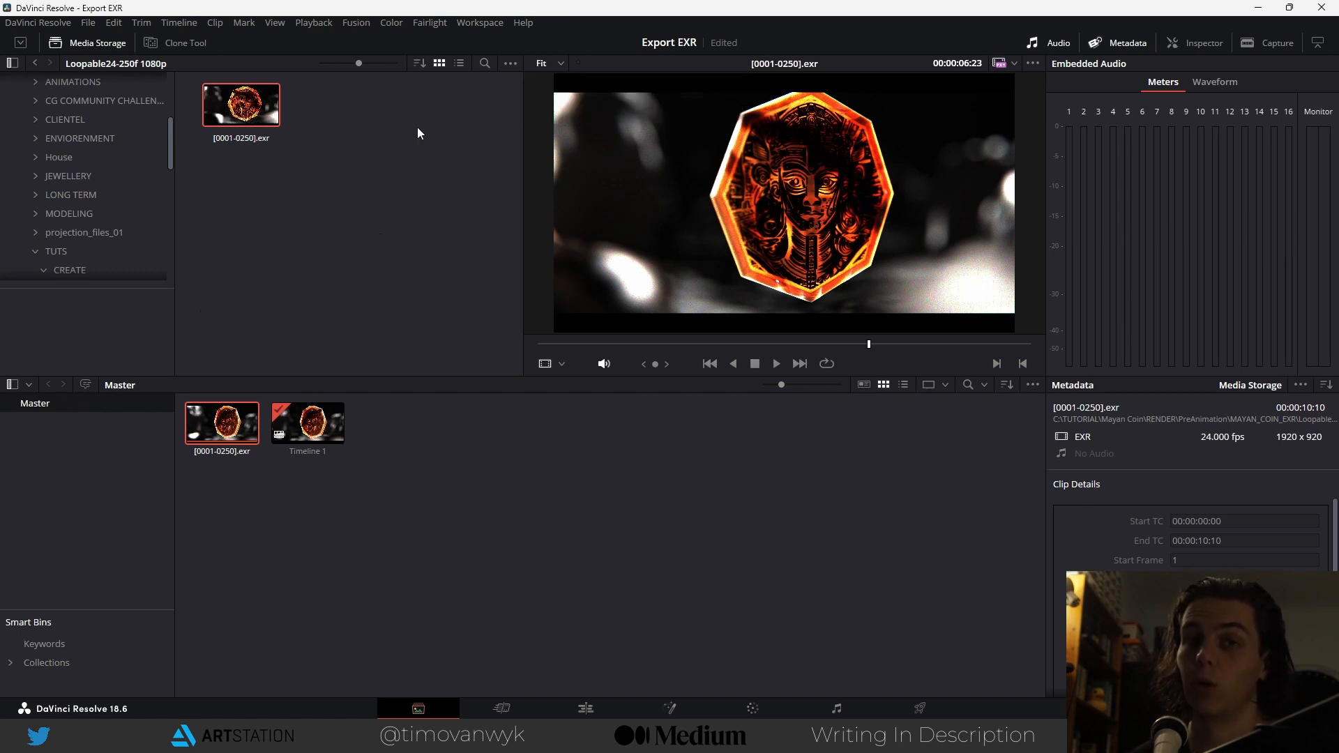
- Switch the media storage's frame display back to one grouped [0001-0250].exr clip
{"action": "left_click", "coordinate": [505, 62]}
{"action": "mouse_move", "coordinate": [545, 82]}
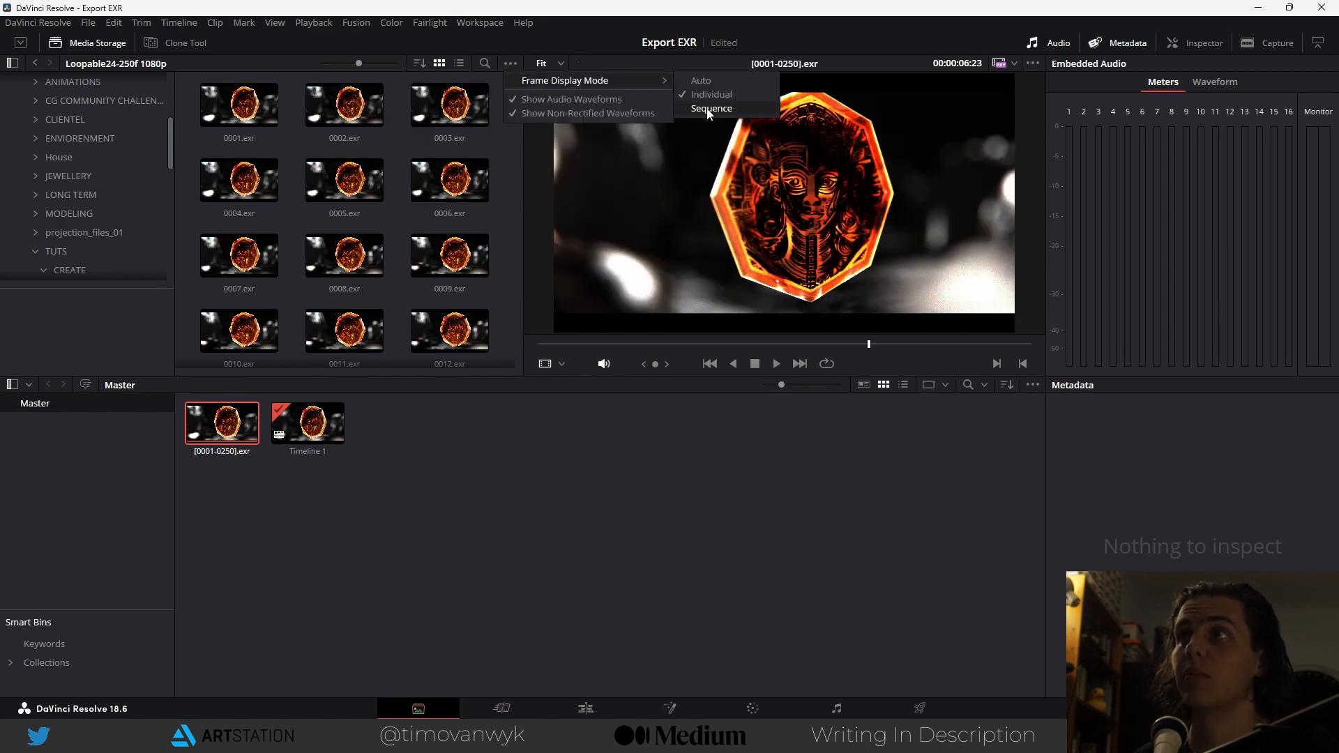
{"action": "left_click", "coordinate": [710, 87]}
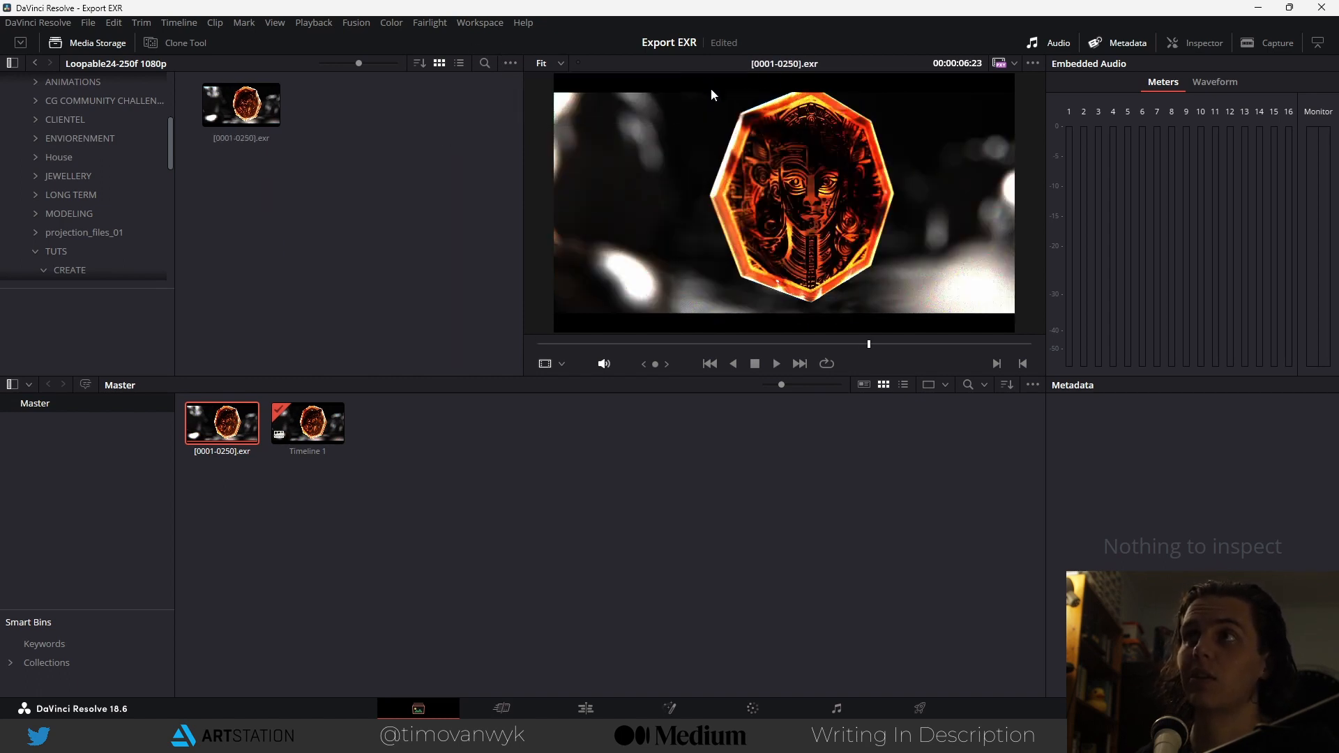
- Play the edit timeline across both clips and delete the second, ungraded [0001-0250].exr clip
{"action": "left_click", "coordinate": [585, 708]}
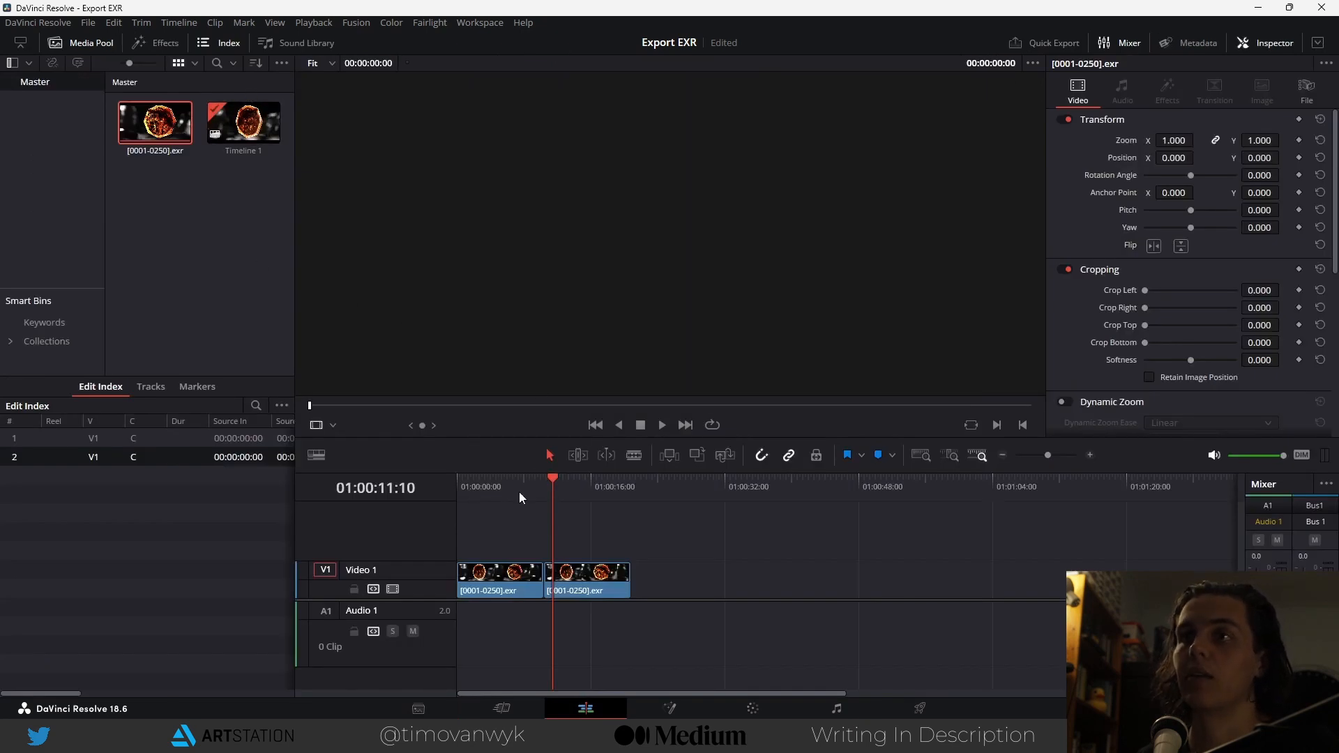
{"action": "left_click", "coordinate": [519, 491]}
{"action": "key", "text": "space"}
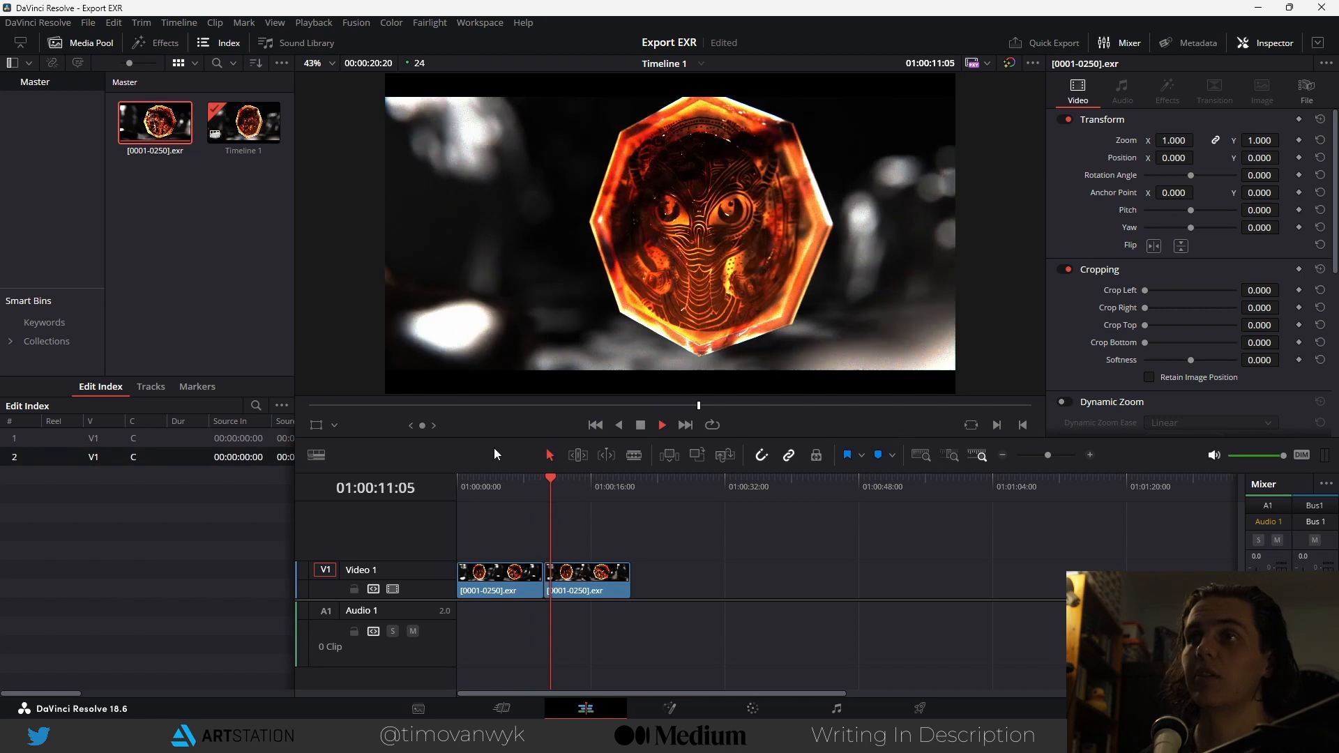
{"action": "left_click", "coordinate": [589, 583]}
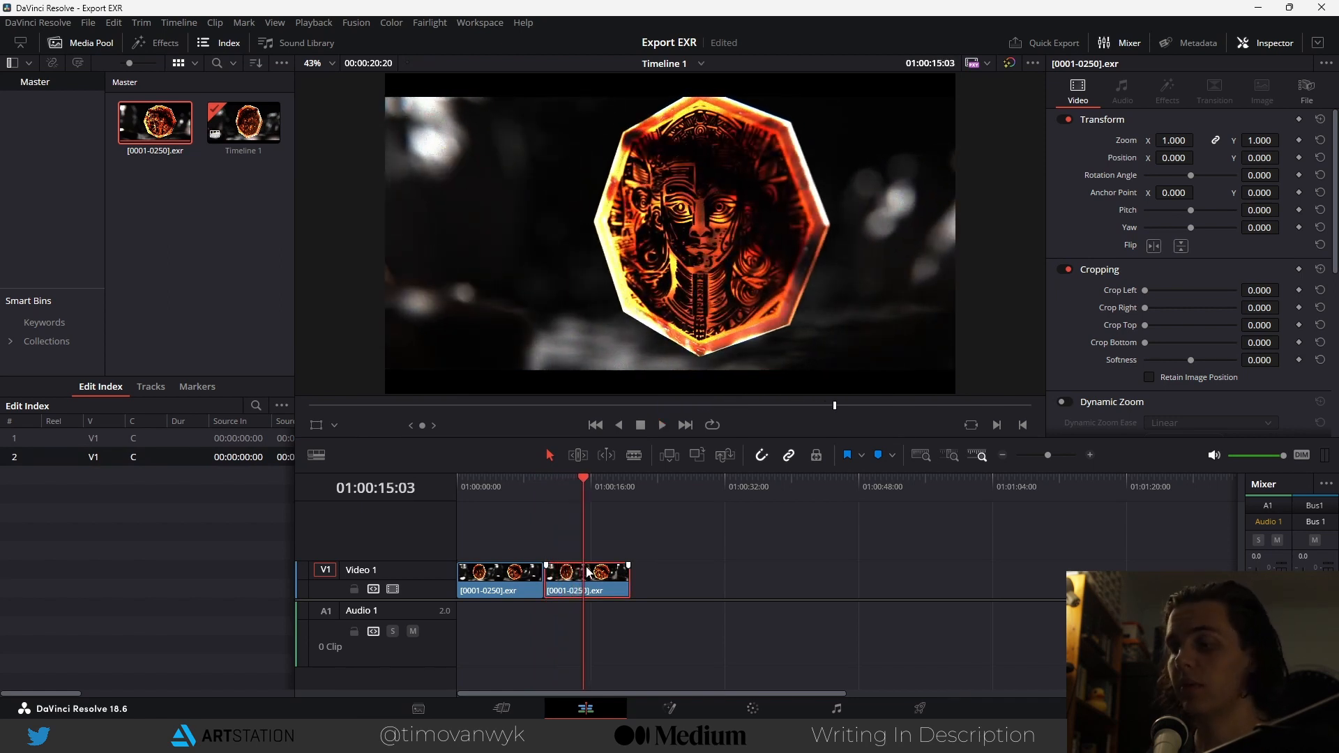
{"action": "key", "text": "Delete"}
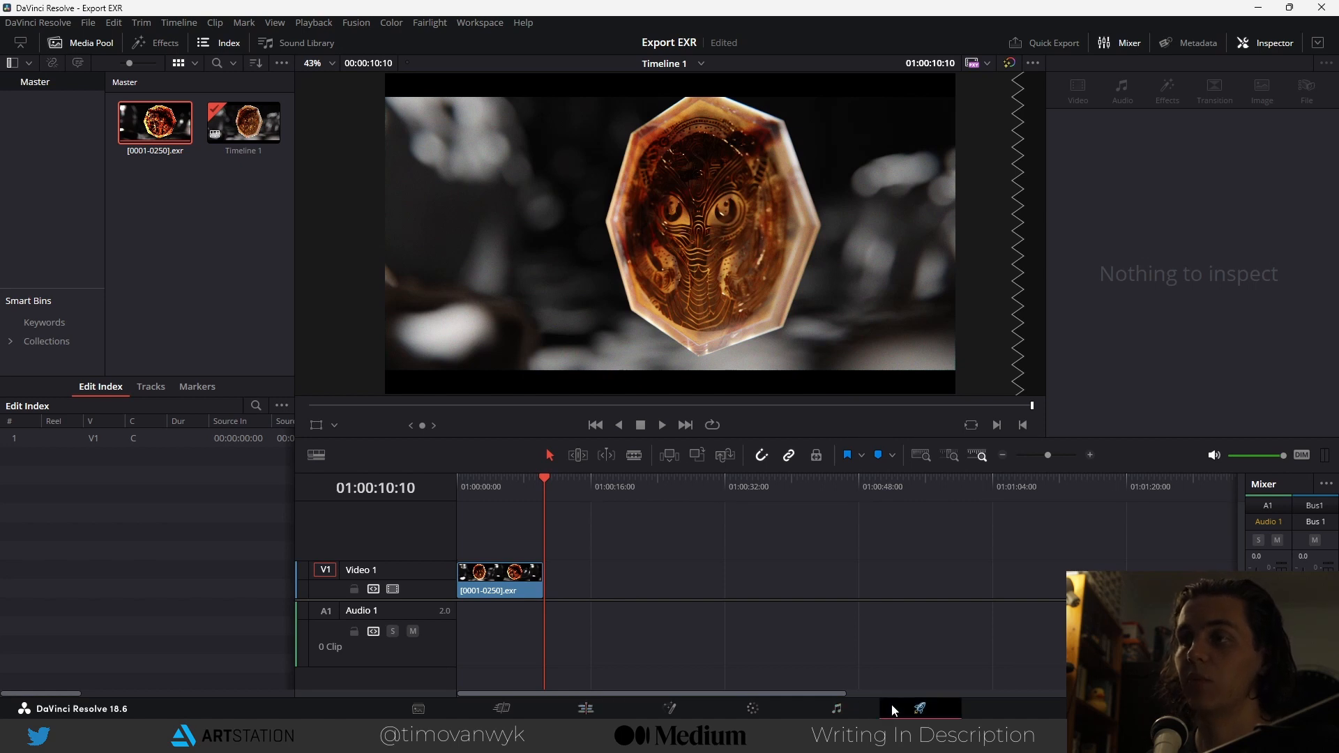
- Open the Deliver page and set the render's destination to the RENDERS > 2024 folder with the file name Mayan Coin EXR
{"action": "left_click", "coordinate": [919, 709]}
{"action": "left_click_drag", "start_coordinate": [196, 141], "coordinate": [2, 167]}
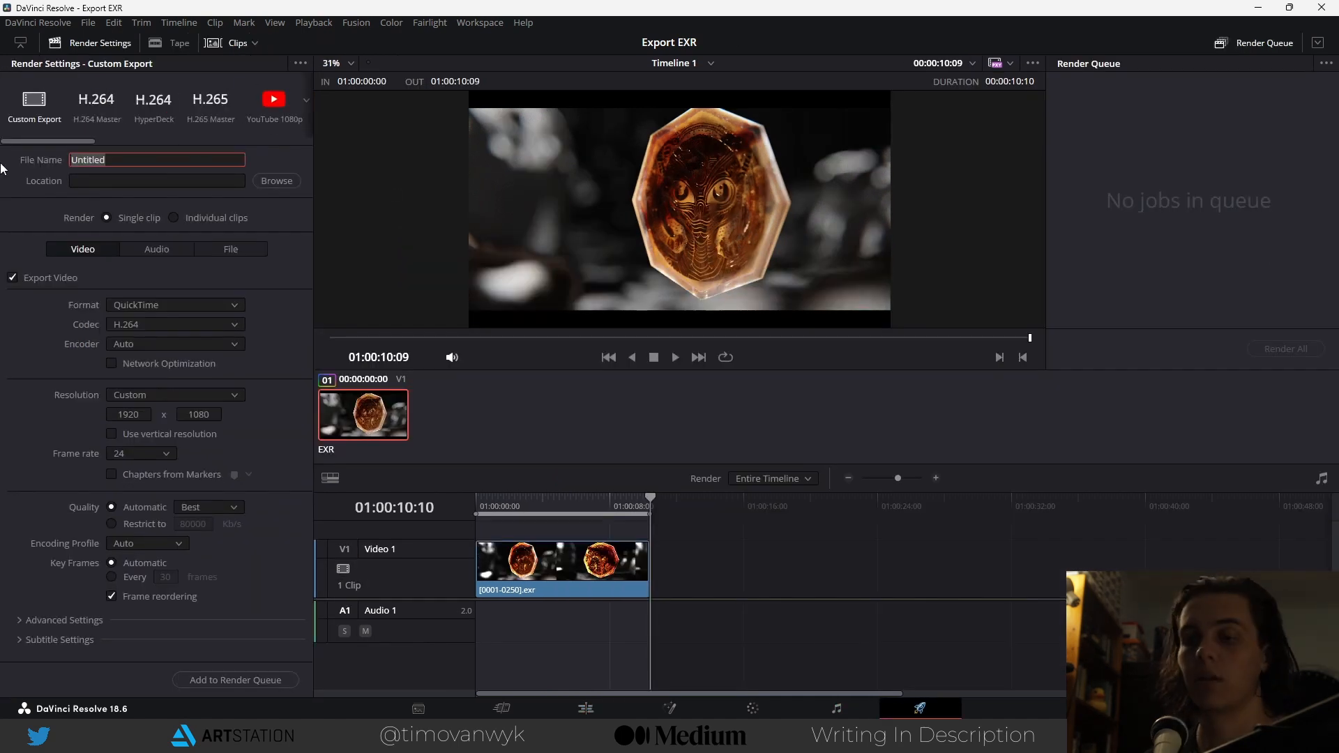
{"action": "type", "text": "Mayan Coin"}
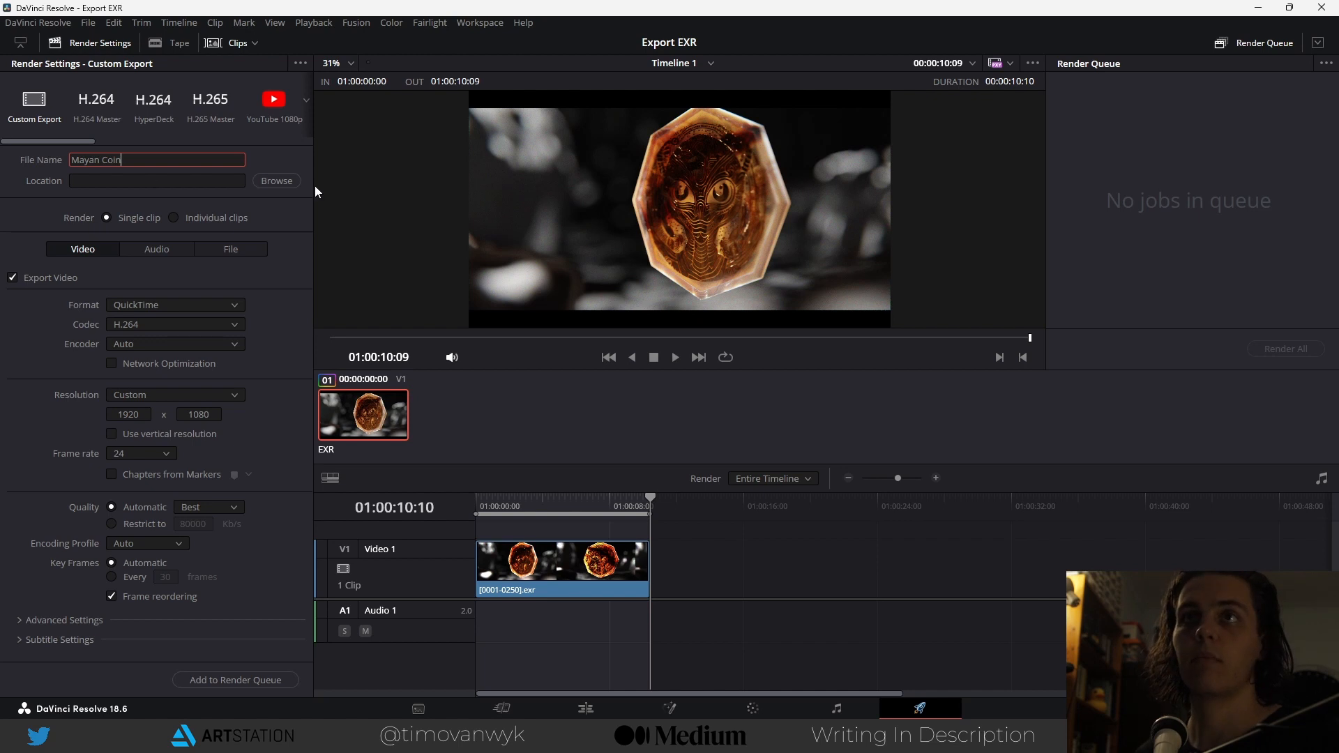
{"action": "left_click", "coordinate": [139, 182]}
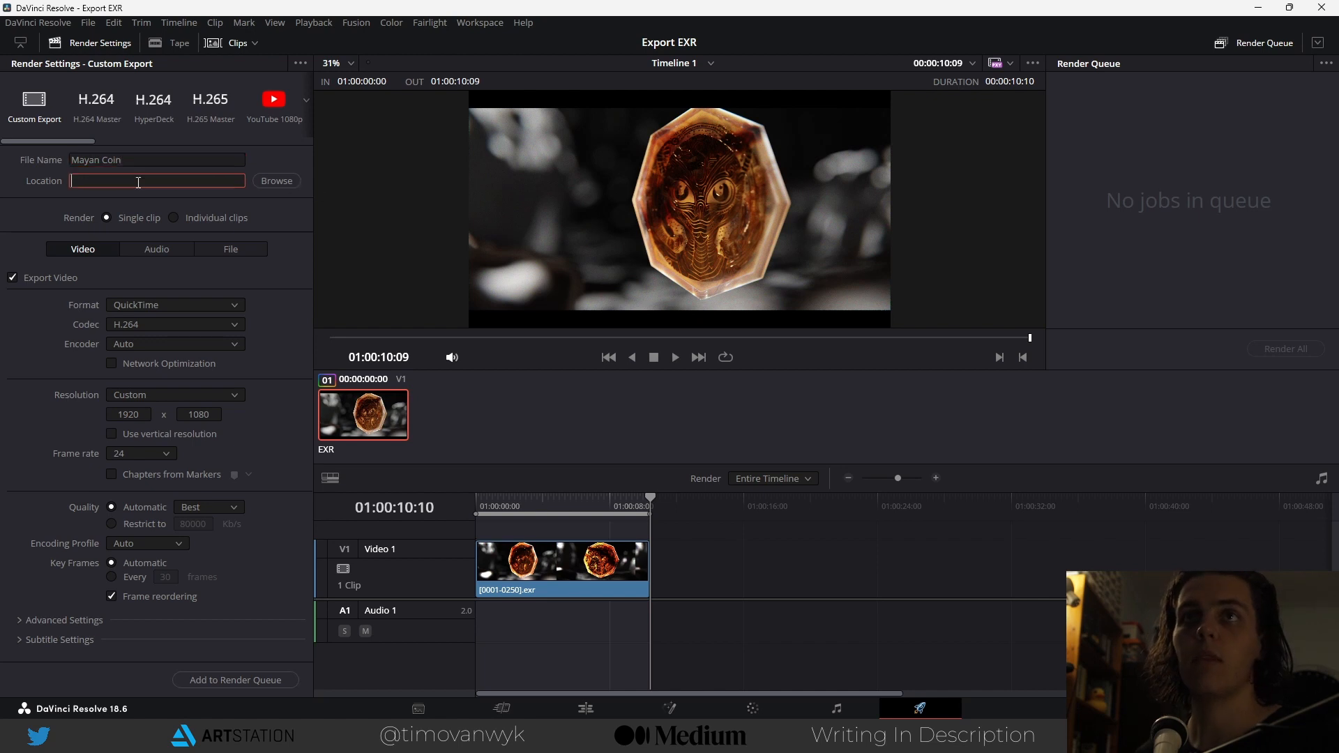
{"action": "left_click", "coordinate": [285, 187]}
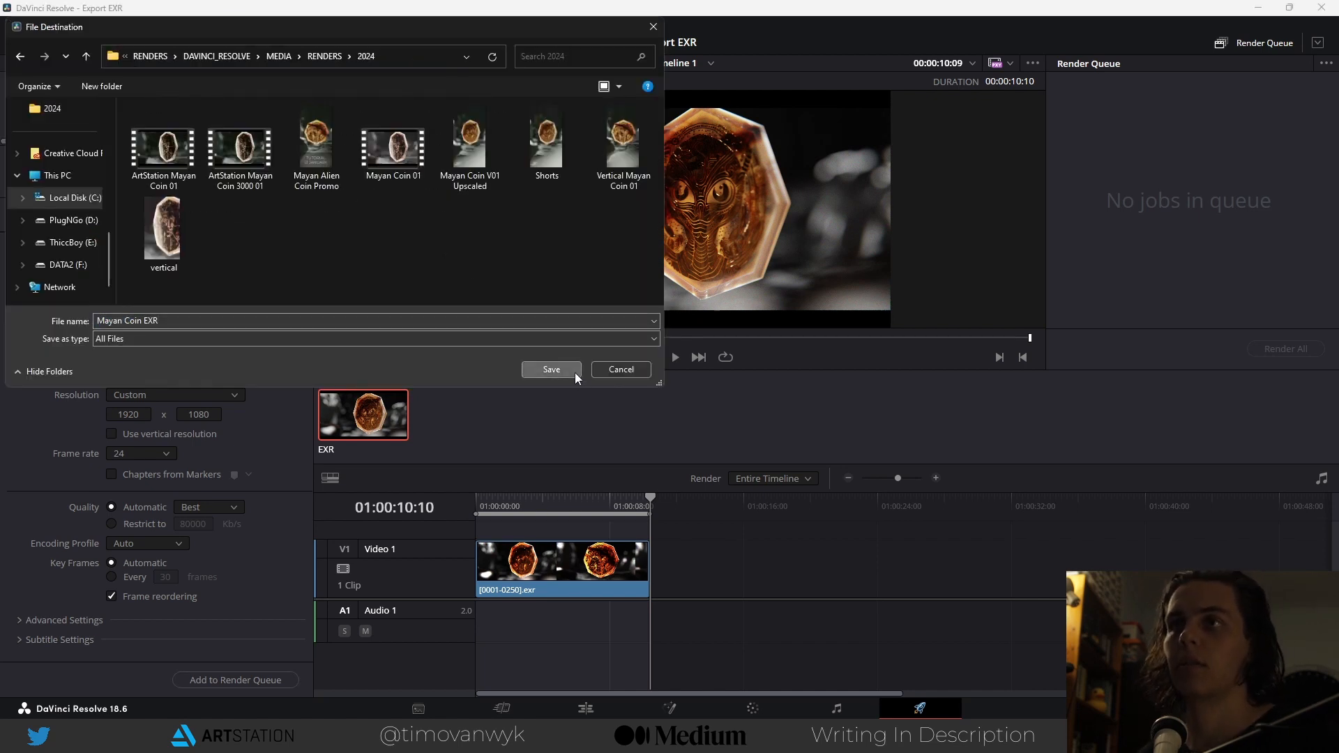
{"action": "left_click", "coordinate": [575, 372]}
- Set the export format to MP4 with the H.264 codec and add the job to the render queue
{"action": "left_click", "coordinate": [232, 309]}
{"action": "left_click", "coordinate": [152, 399]}
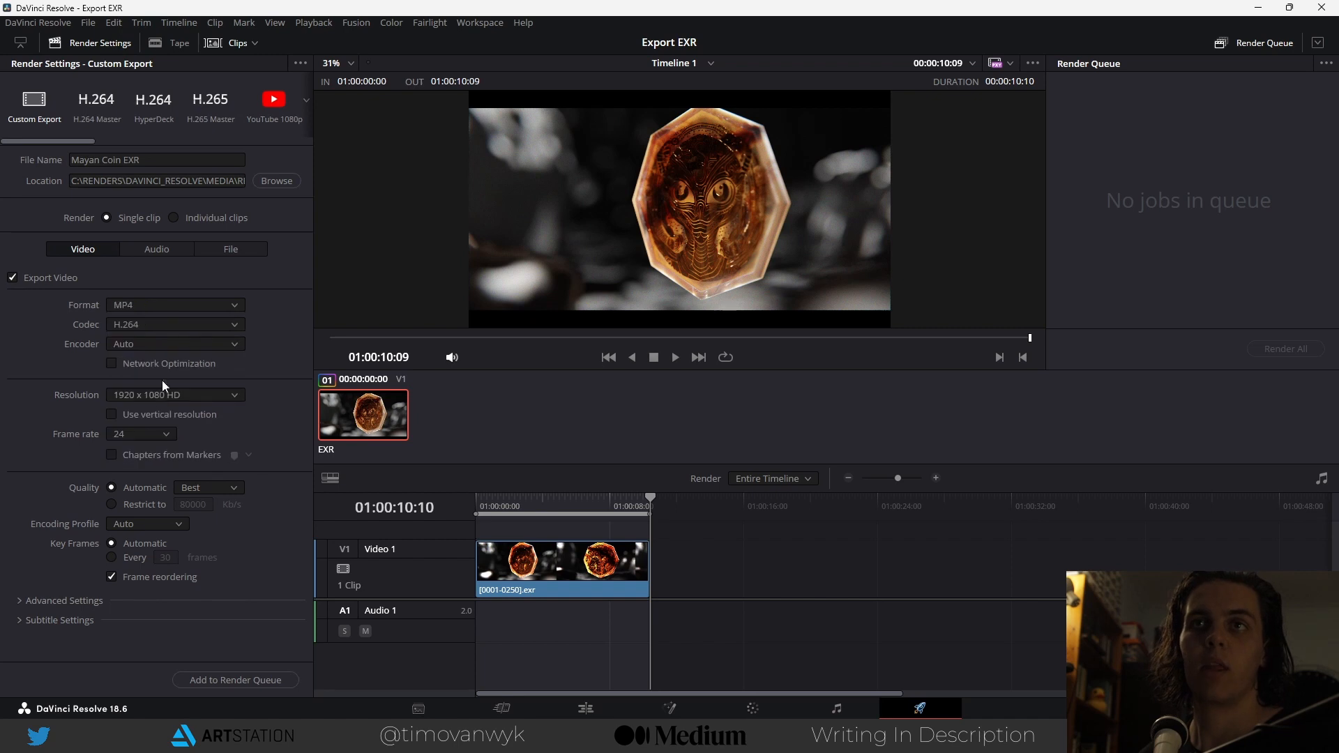
{"action": "left_click", "coordinate": [189, 323]}
{"action": "left_click", "coordinate": [186, 321]}
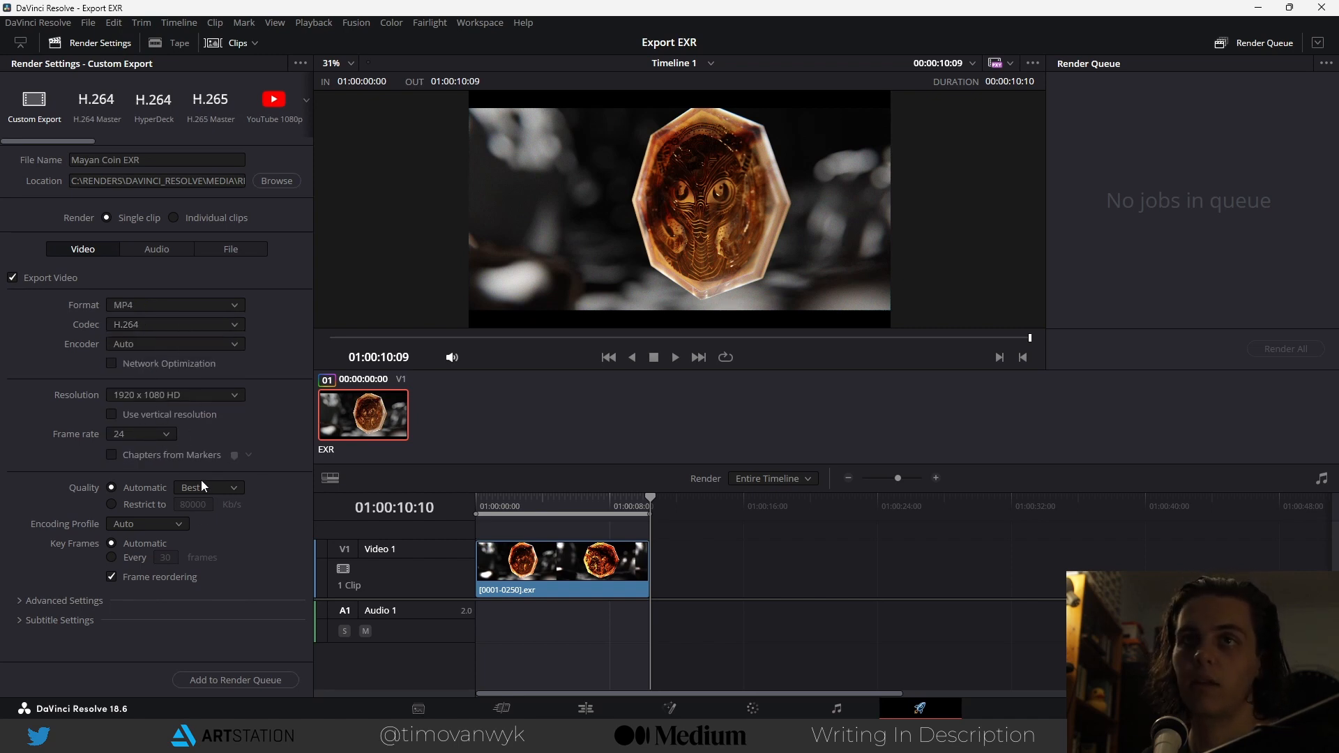
{"action": "left_click", "coordinate": [261, 683]}
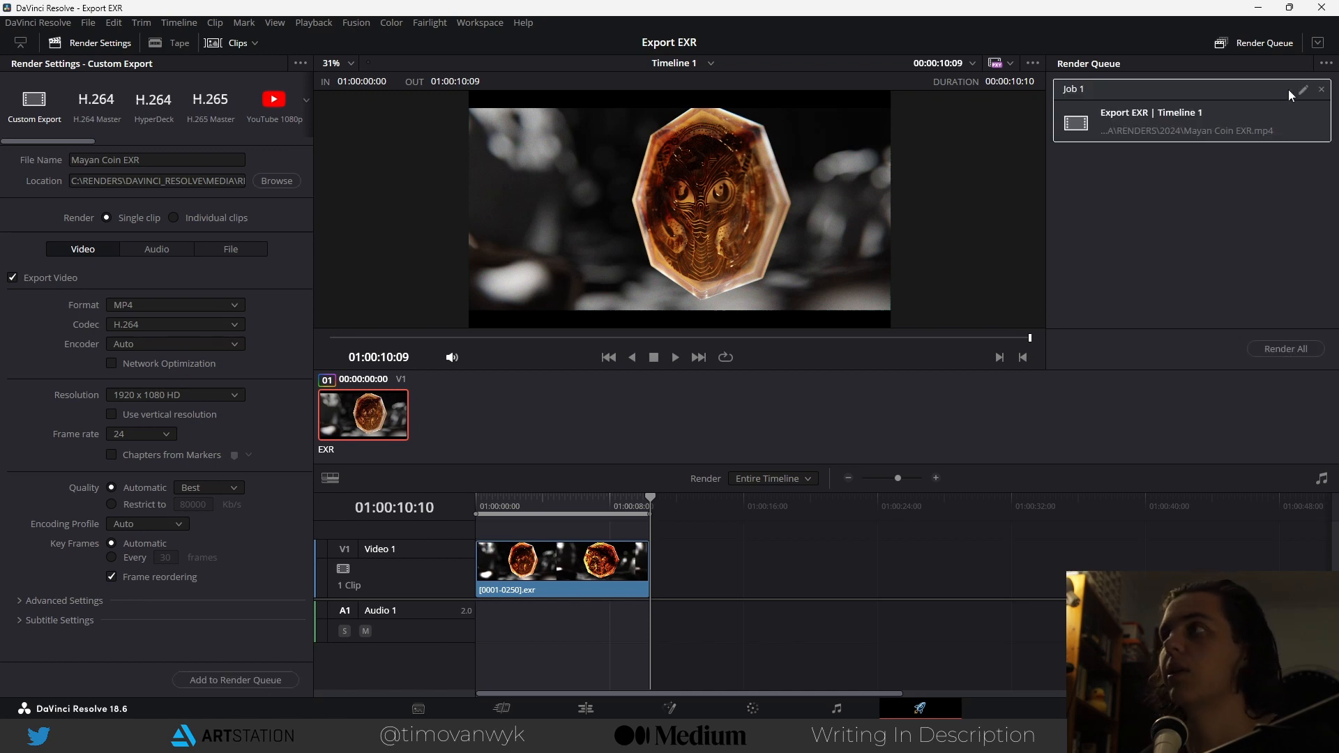